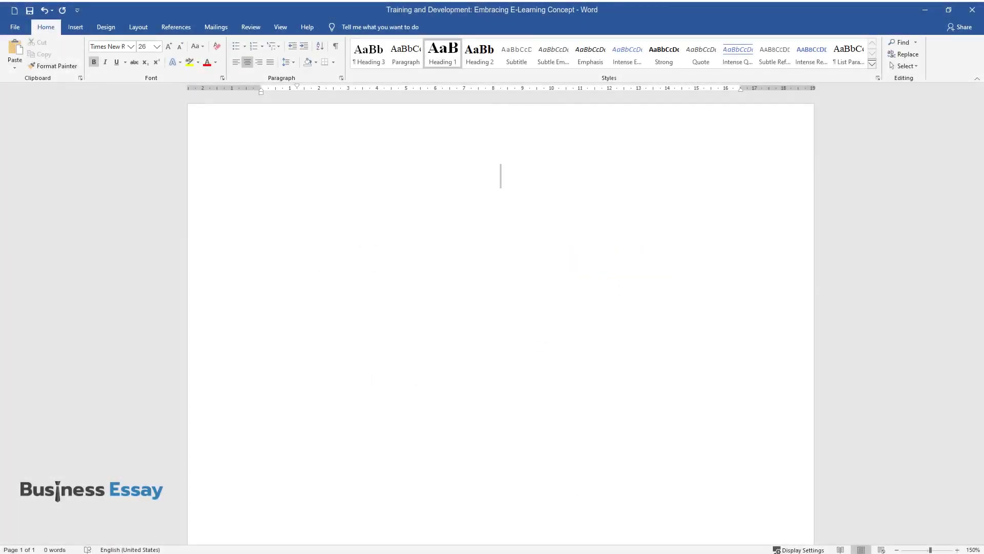
Step: Enter the Heading 1 title 'Training and Development: Embracing E-Learning Concept' and move on to body text
text(Training and)
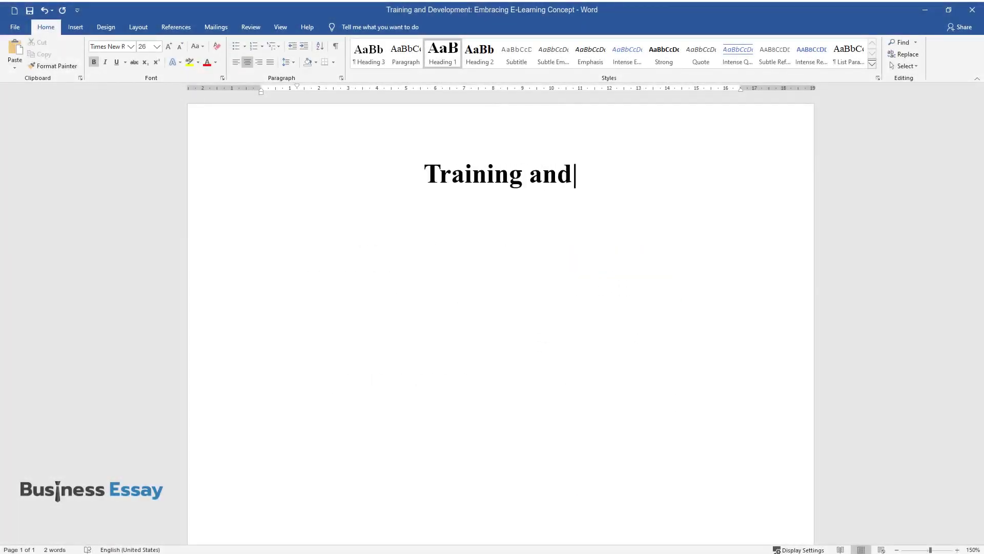
text( Development: Embracing E-Learning Concept)
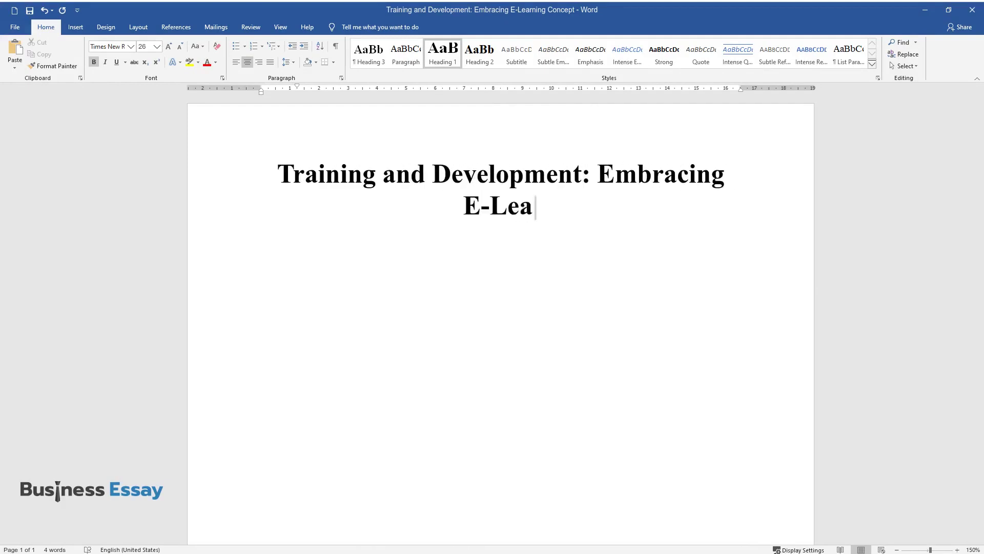
key(Return)
Step: Write the paragraph beginning 'Promoting training and development…' on talent management, then start a new paragraph
text(P)
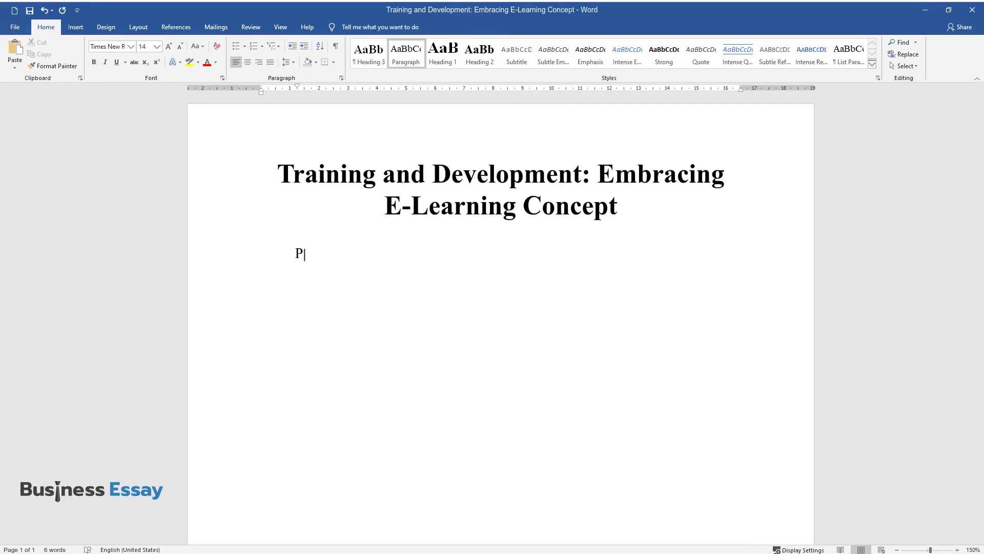
text(romoting training and development i)
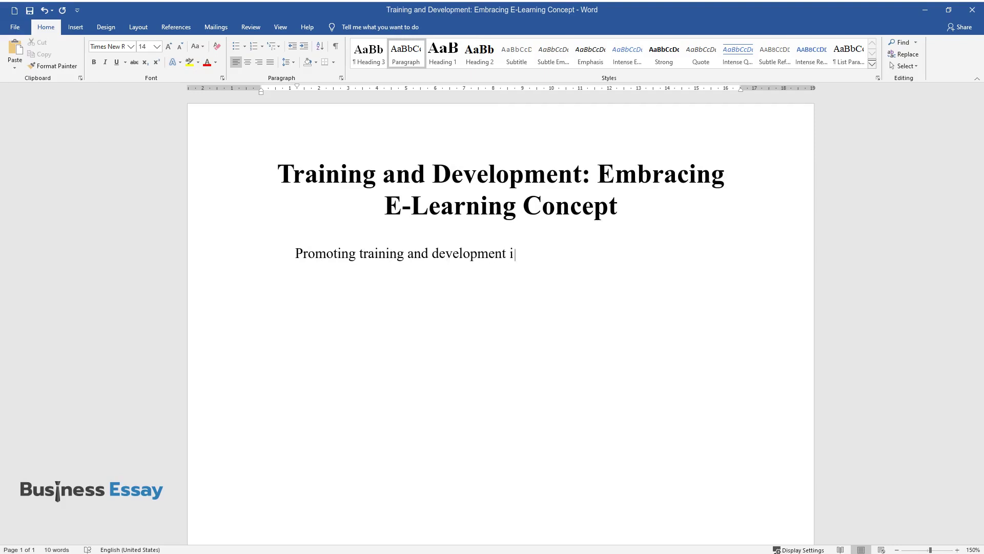
text(s one of the crucial parts of imple)
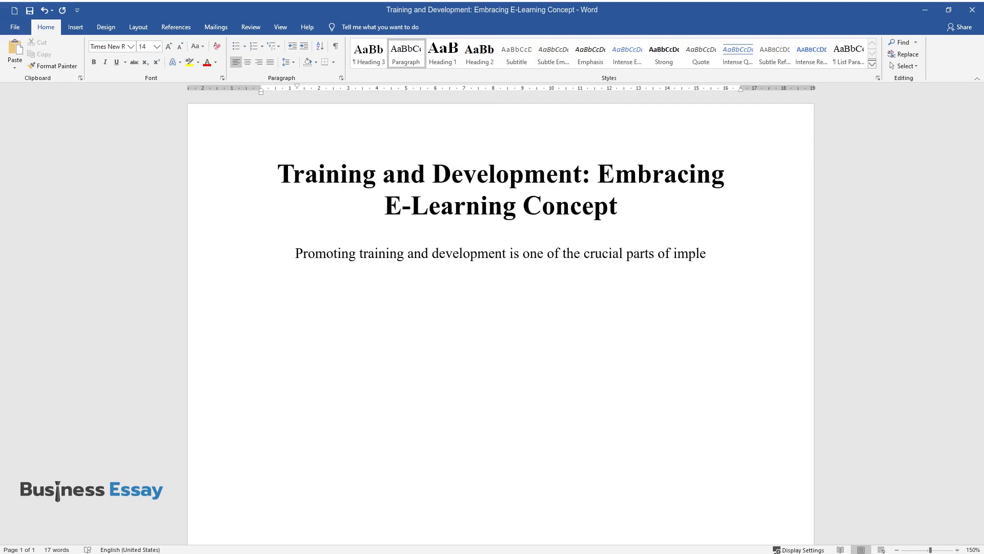
text(menting proper talent management in)
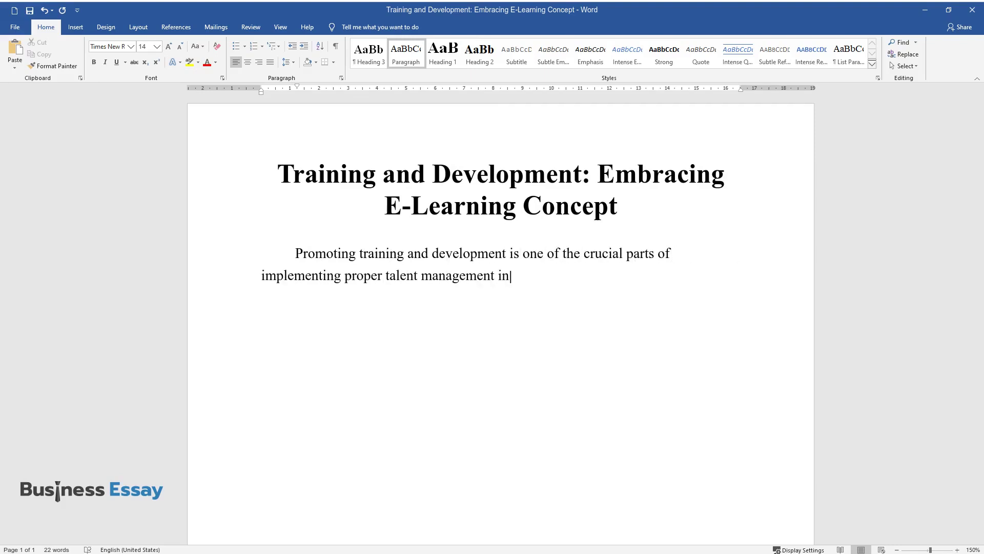
text( the workplace. By insisting on con)
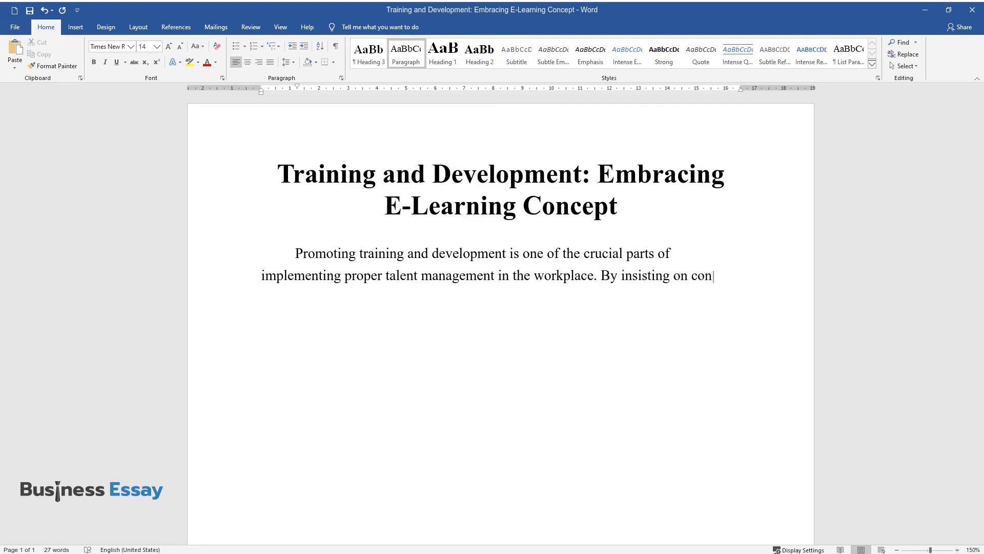
text(tinuous development and encouraging)
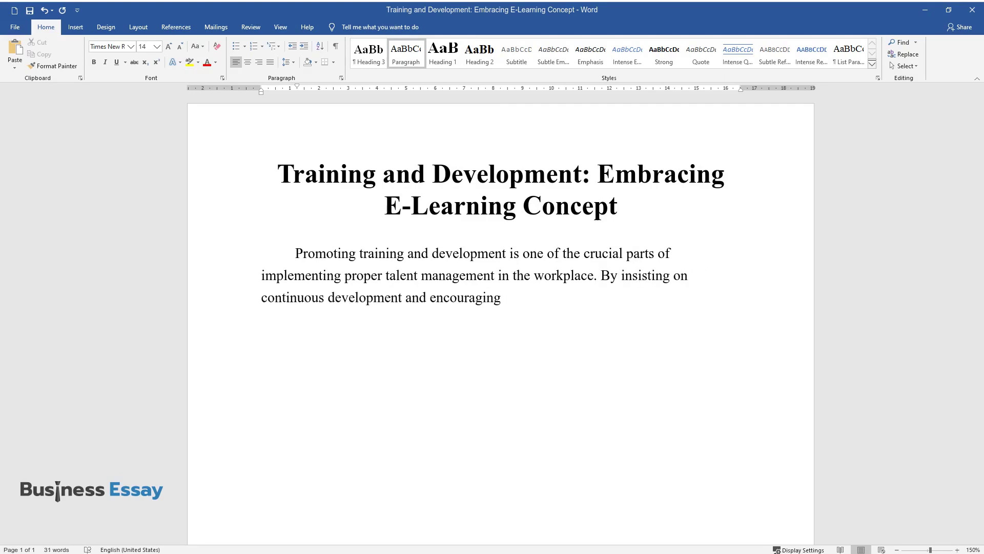
text( employees to train and acquire new)
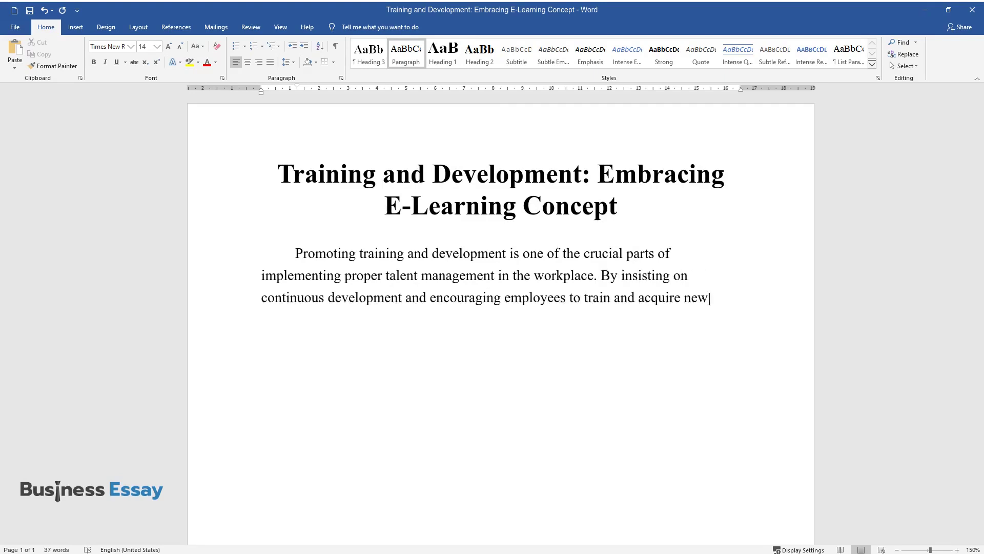
text( skills, an HR manager will create a team of competent and reliable sta)
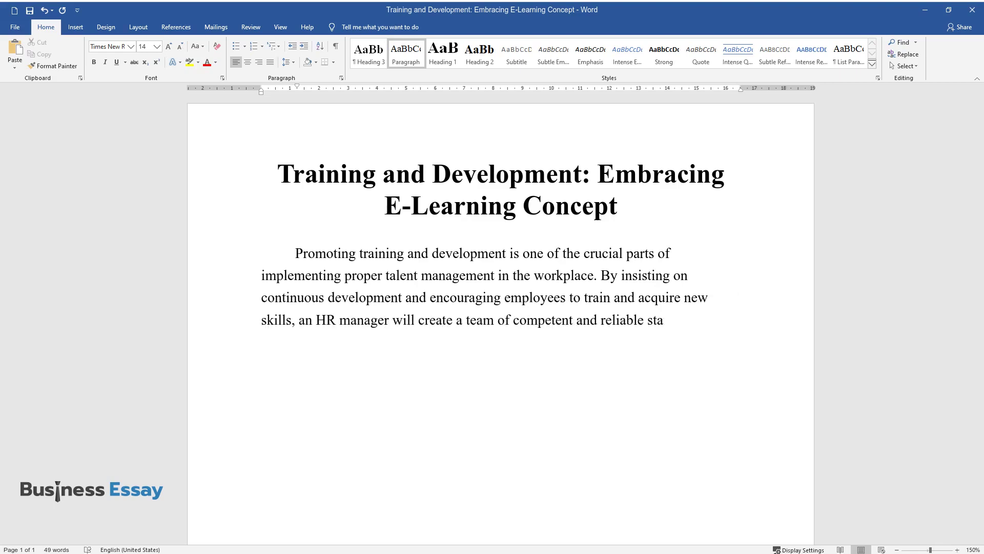
text(ff members with a propensity for se)
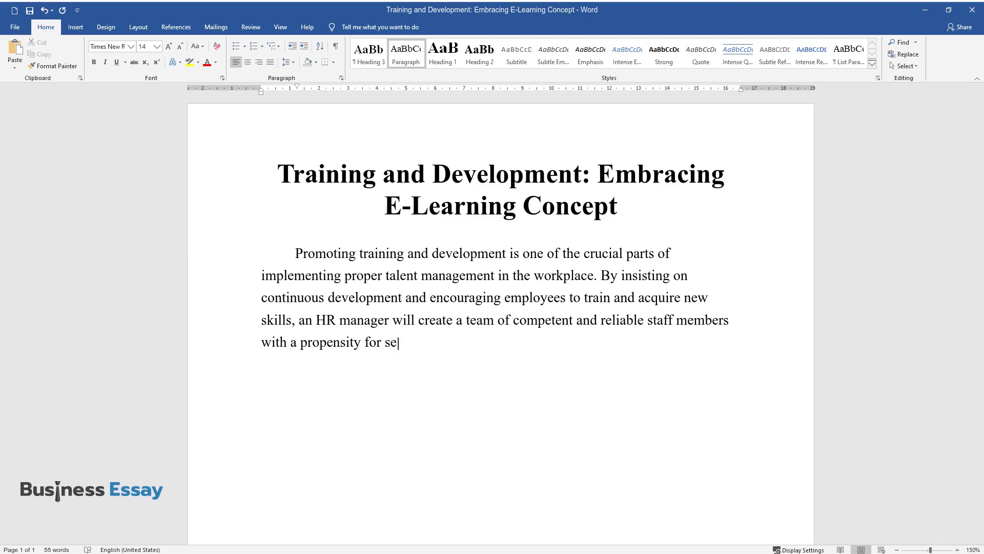
text(lf-directed learning. As a result, )
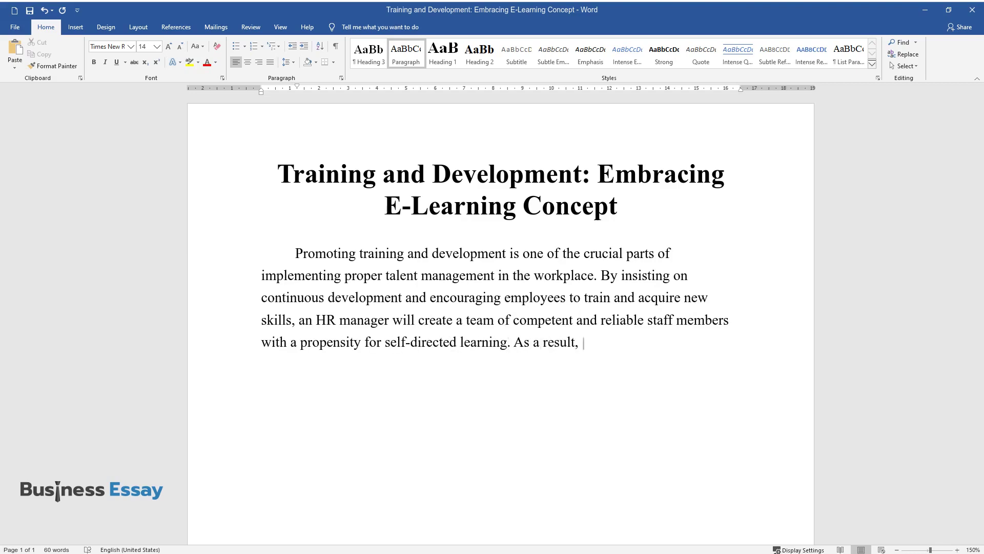
text(employees will be able to adjust to)
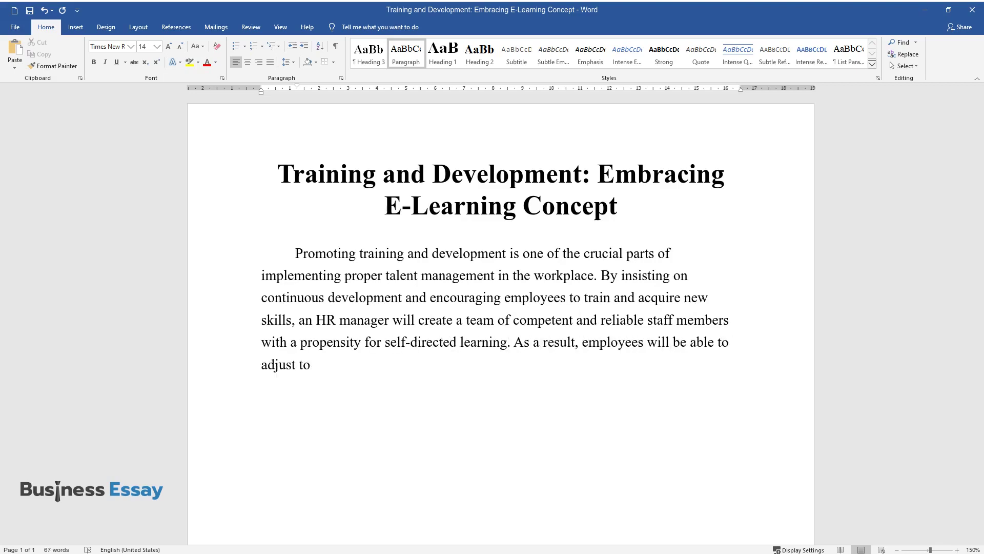
text( the rapid changes that a global co)
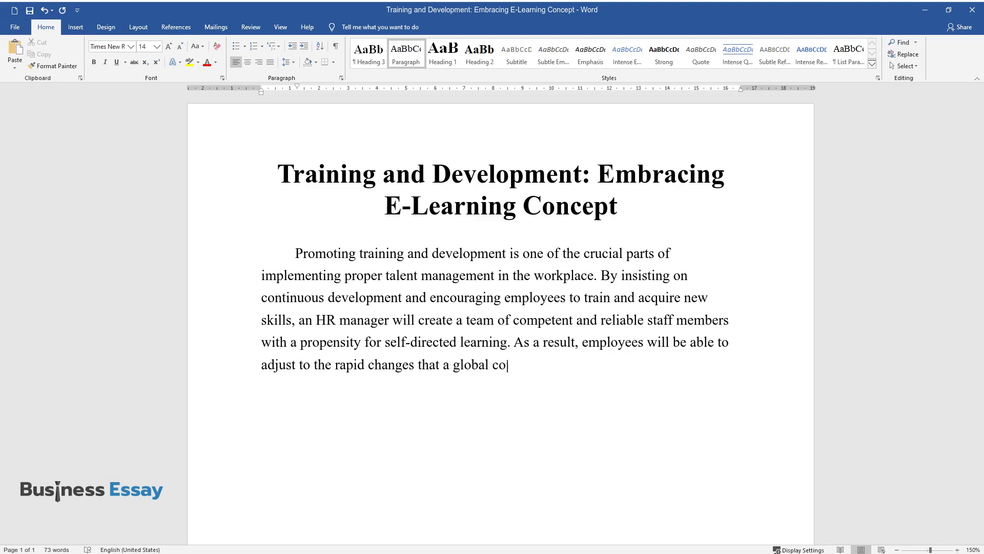
text(mpany is likely to undergo, as well)
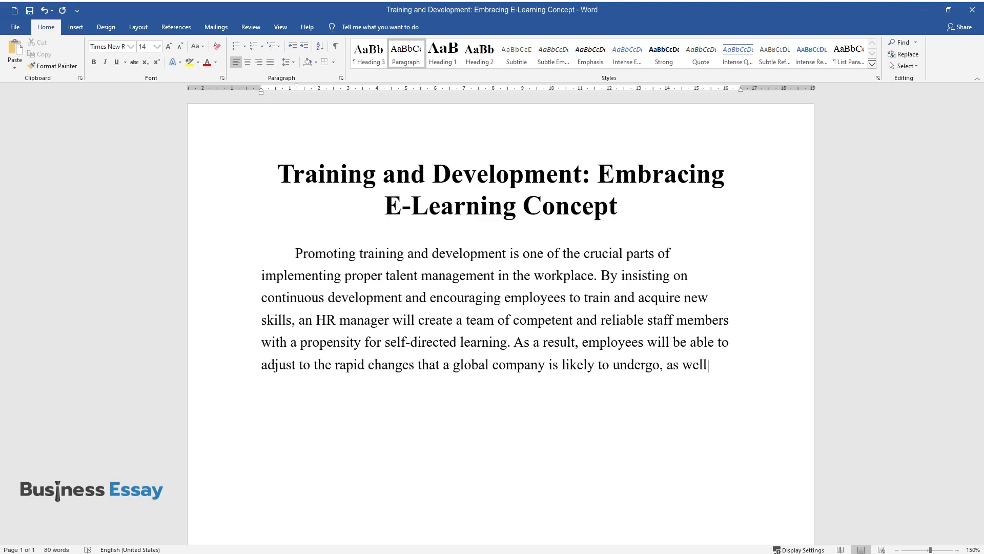
text( as deliver the best performance possible.)
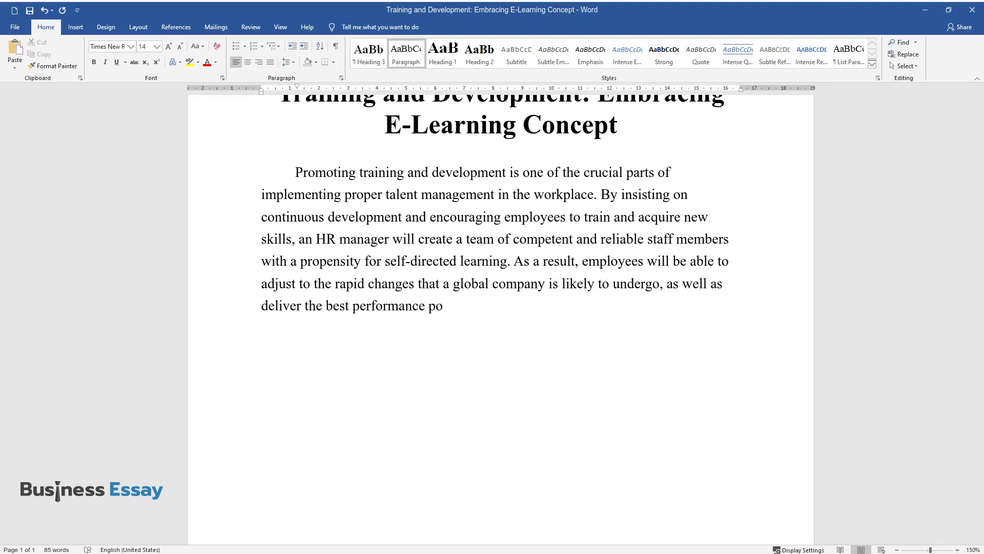
key(Return)
Step: Type the second paragraph beginning 'However, the process of shaping staff members' attitudes…'
text(However)
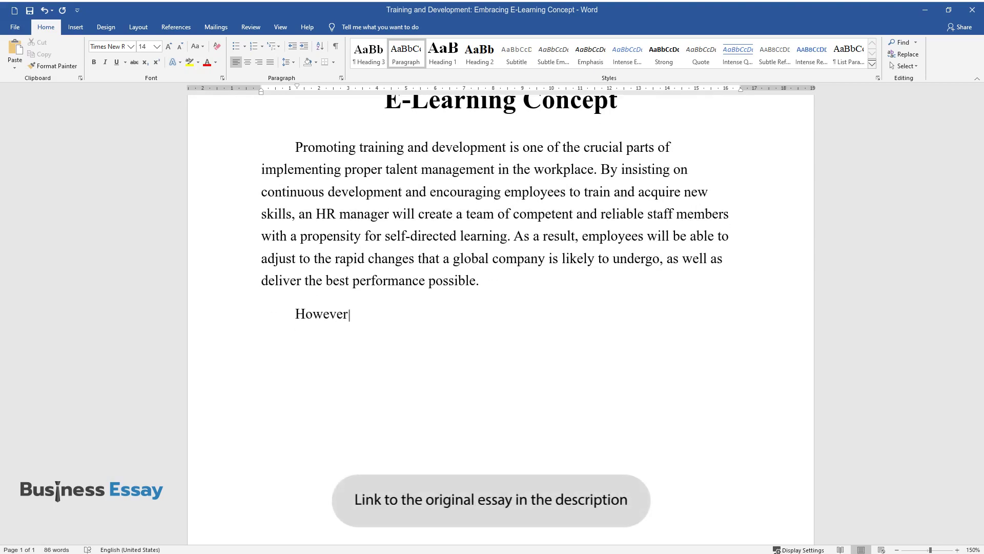
text(, the process of shaping staff members)
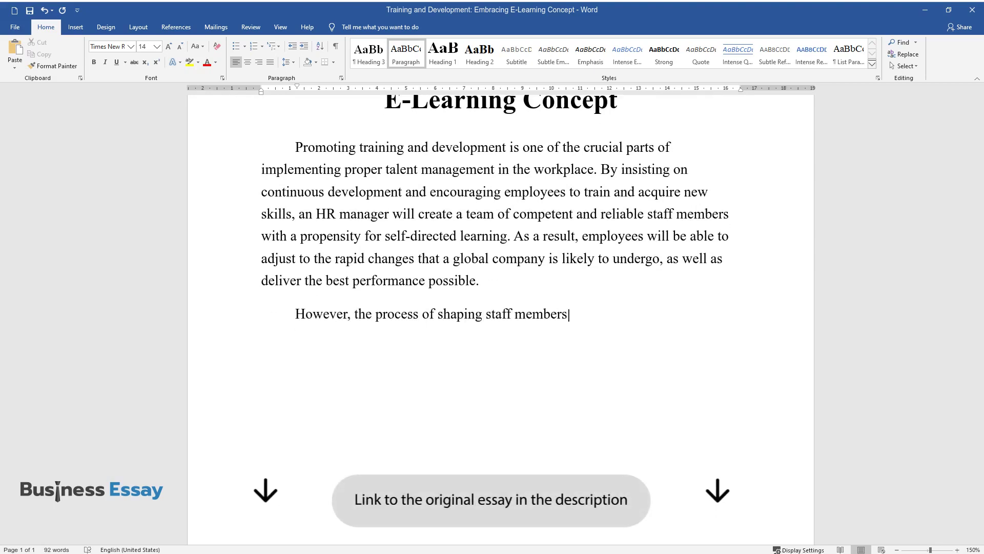
text(' attitudes toward the idea of continu)
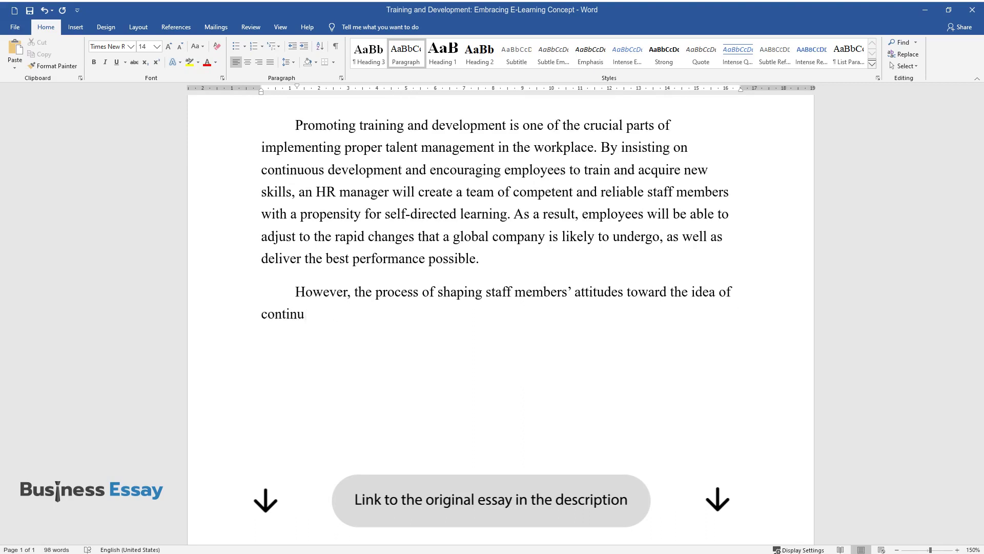
text(ous e-learning and bolstering their ent)
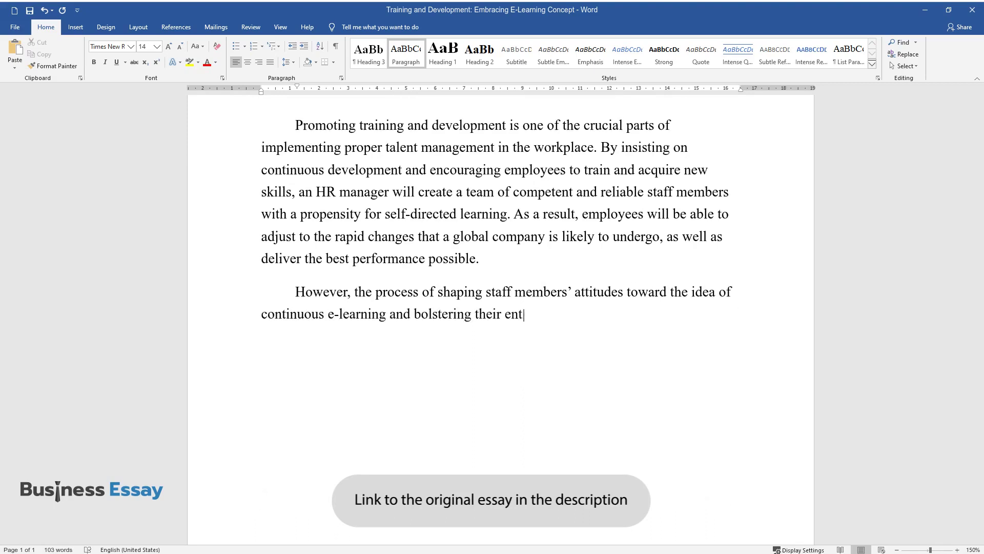
text(husiasm toward the prospects of gaining new knowledge will require )
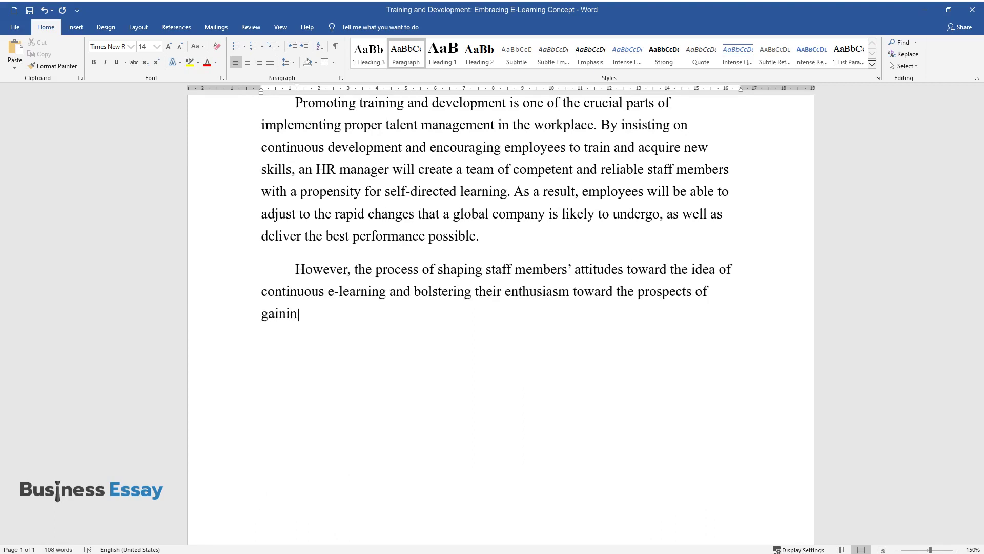
text(adopting a)
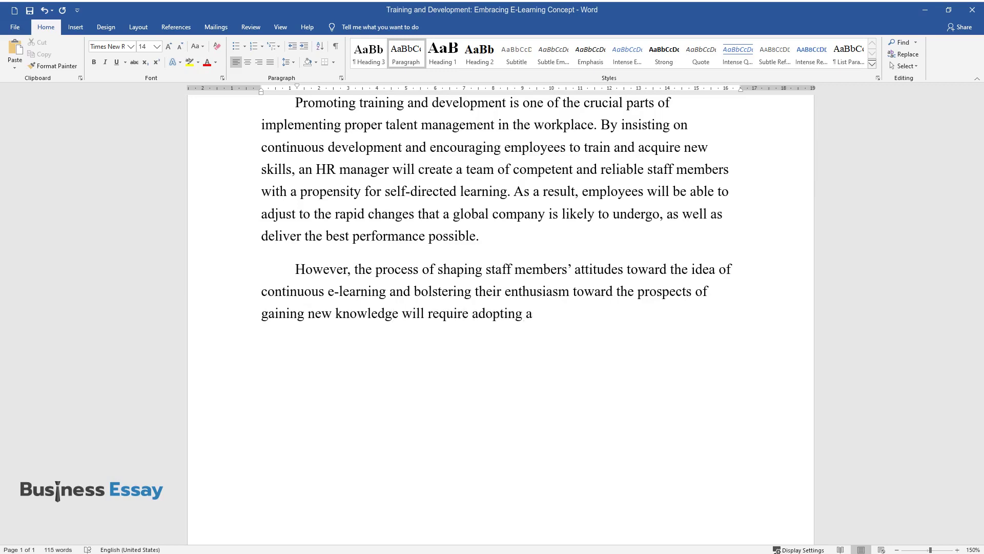
text( combination of the Transformational a)
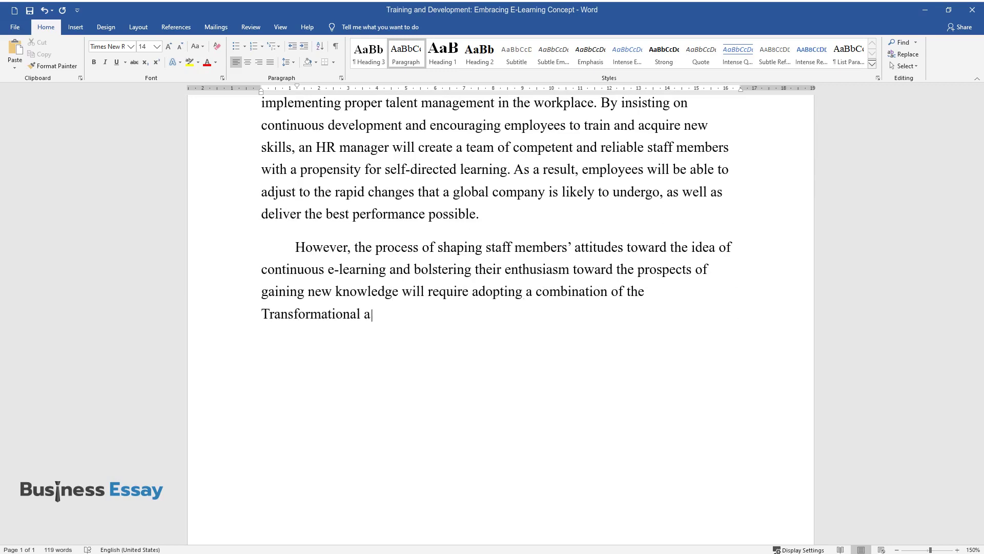
text(nd Situational Leadership approaches, w)
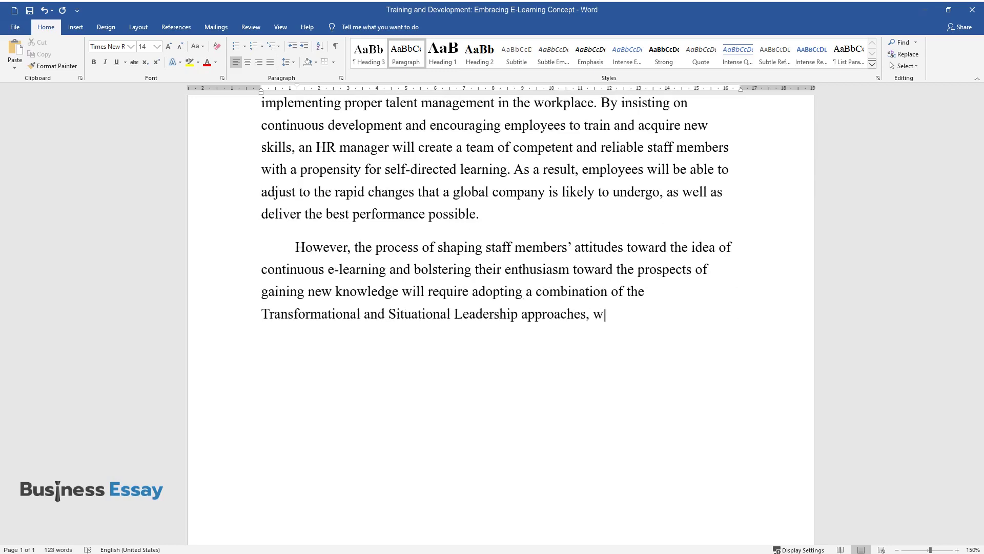
text(hile also determining the factors that)
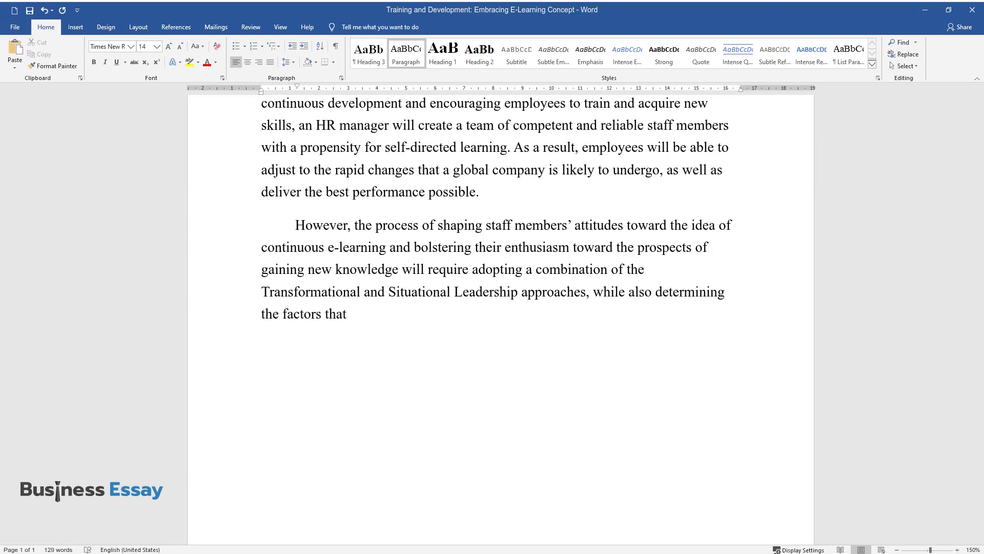
text( motivate them and creating an appropriate setting for professional growth.)
Step: Add the paragraph 'Training and development in the workplace are often conflated…' with Noe et al.'s definitions
key(Return)
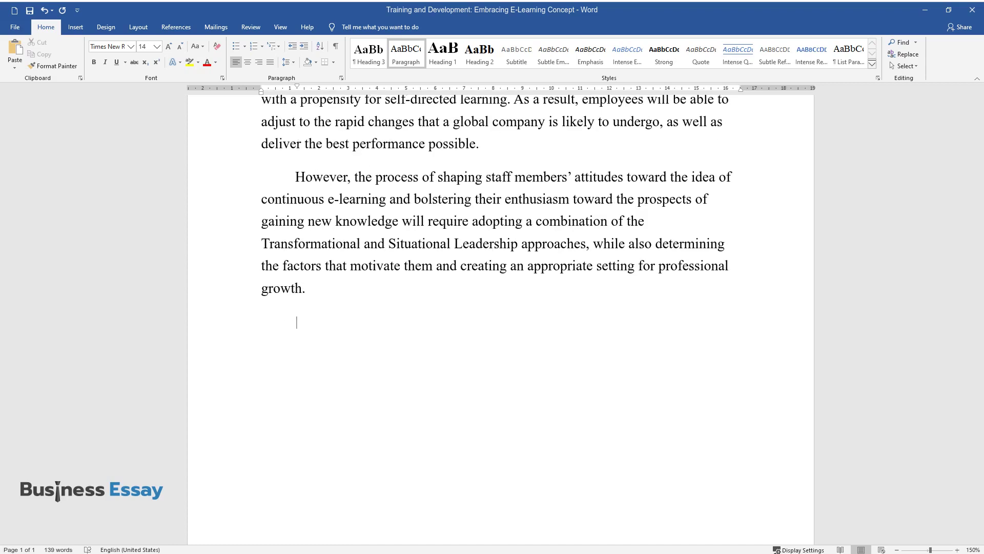
text(Training and de)
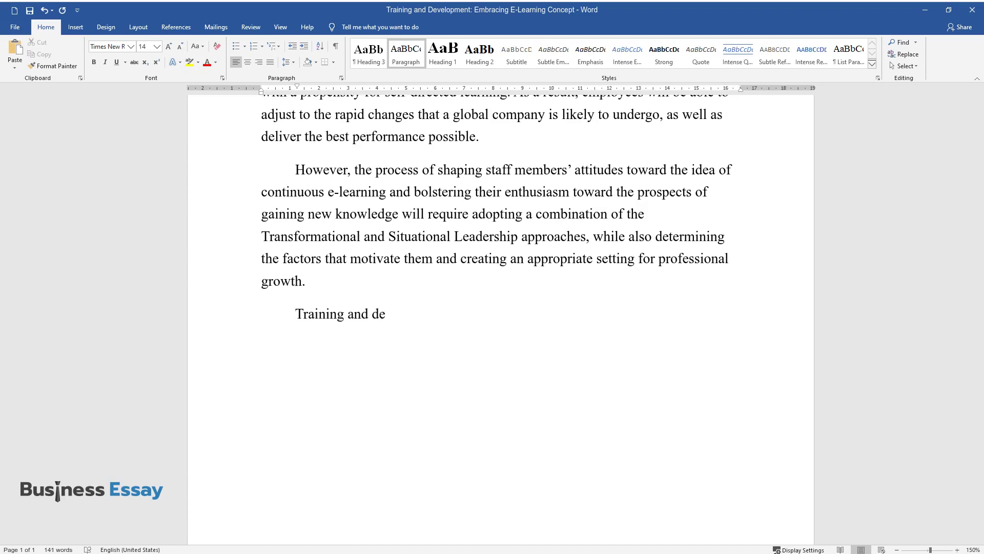
text(velopment in the workplace are oft)
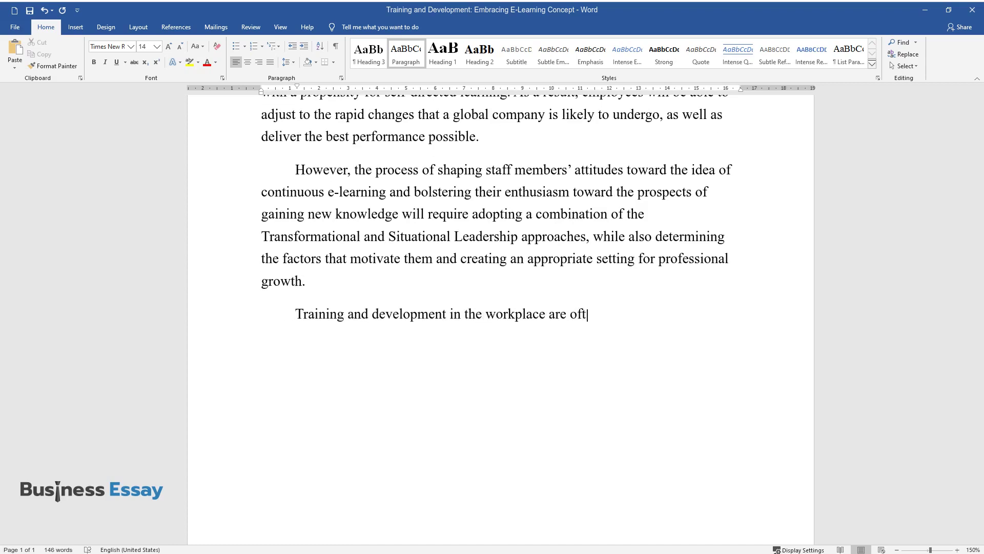
text(en conflated as the notions are o)
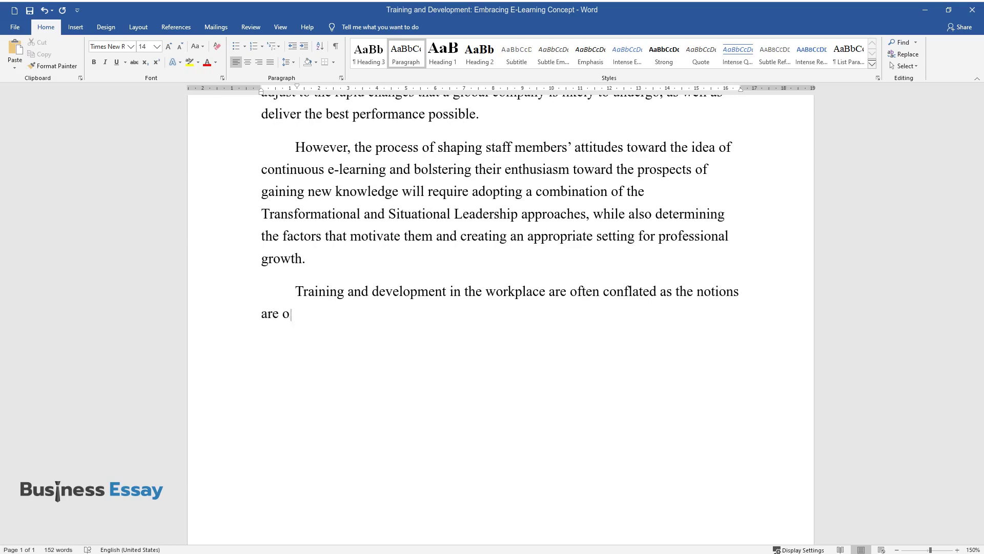
text(ften used interchangeably. Howeve)
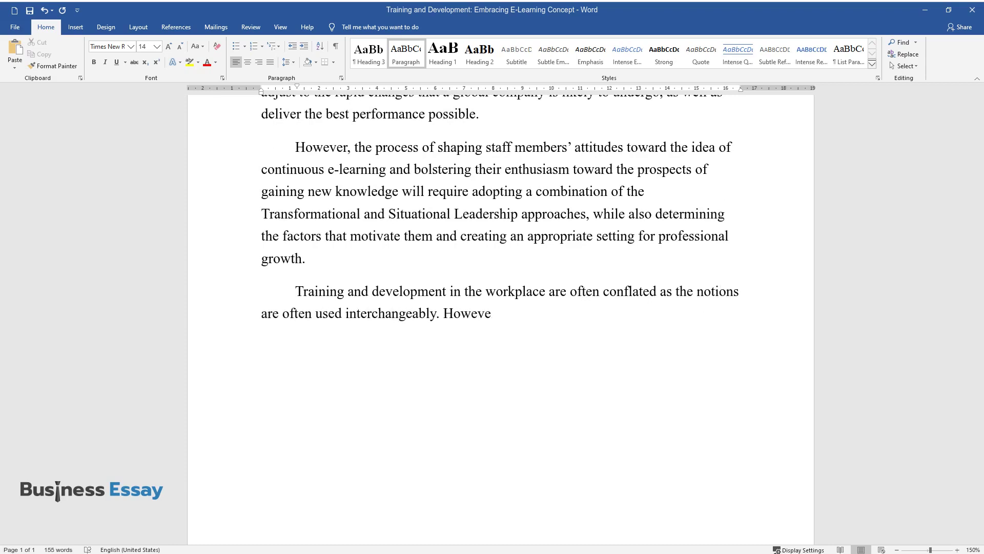
text(r, while training suggests a tempo)
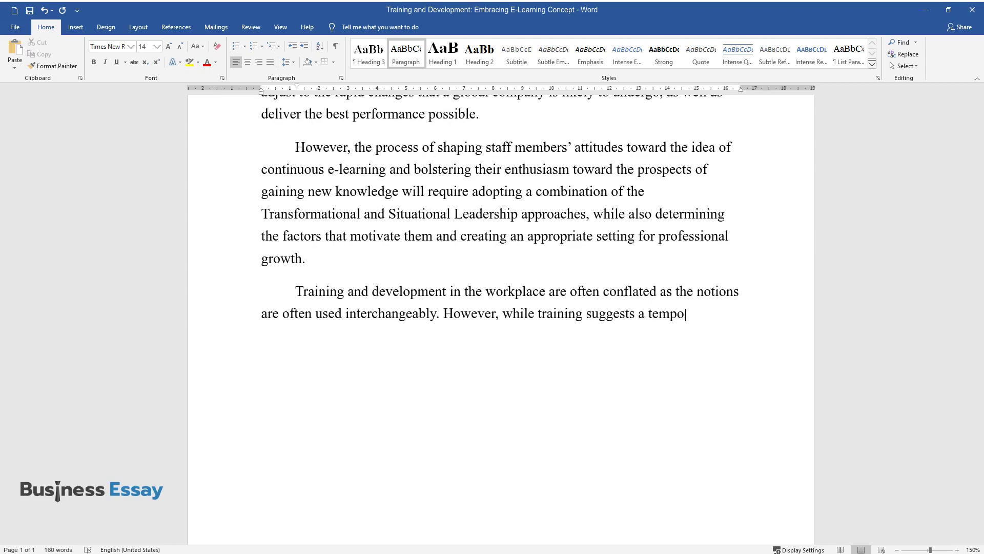
text(rary measure, development implies)
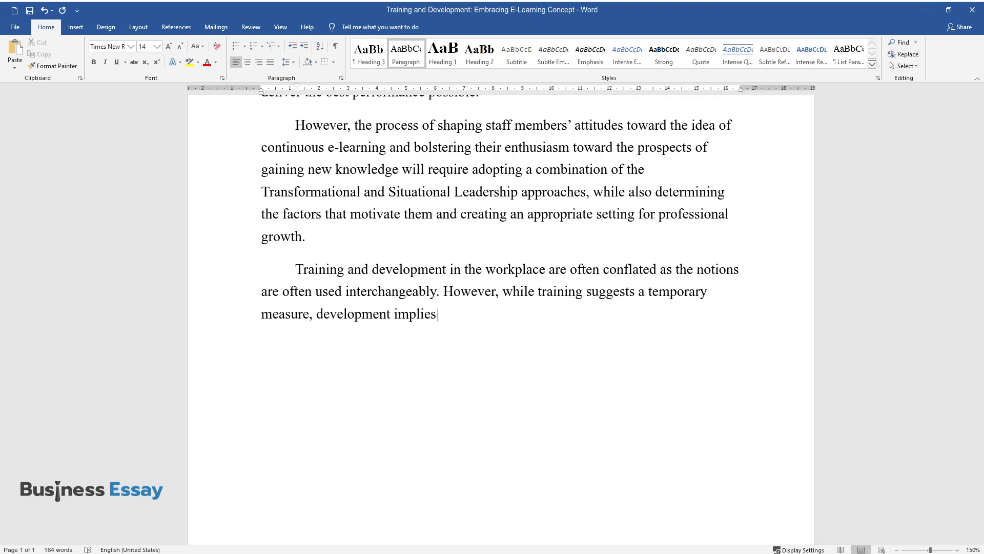
text( a continuous process. Specifical)
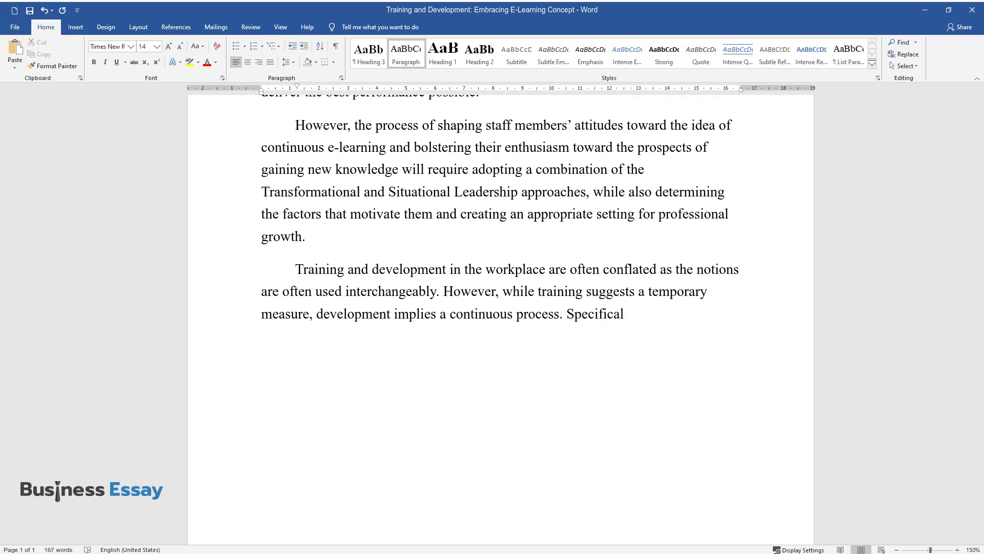
text(ly, Noe et al. offer the following definit)
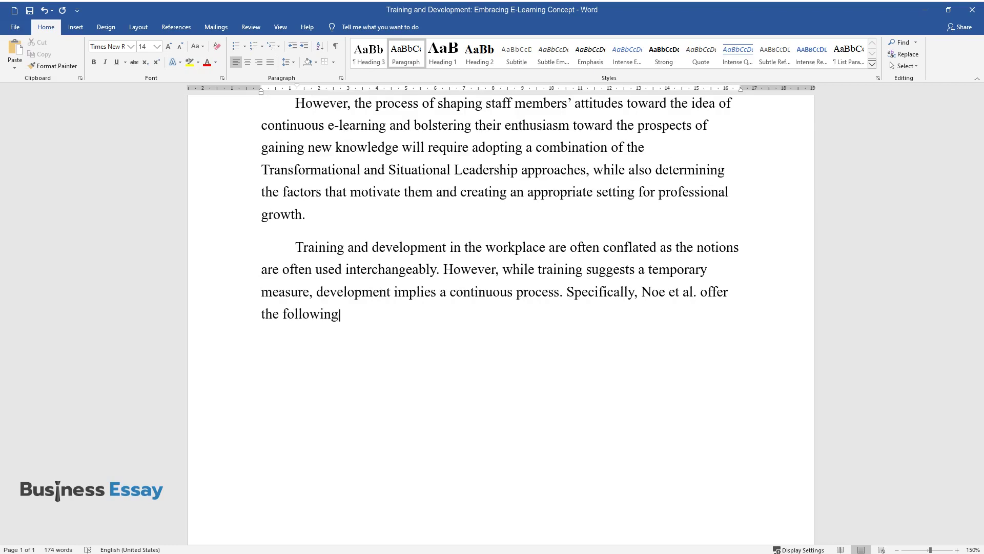
text(ion of training, “A plann)
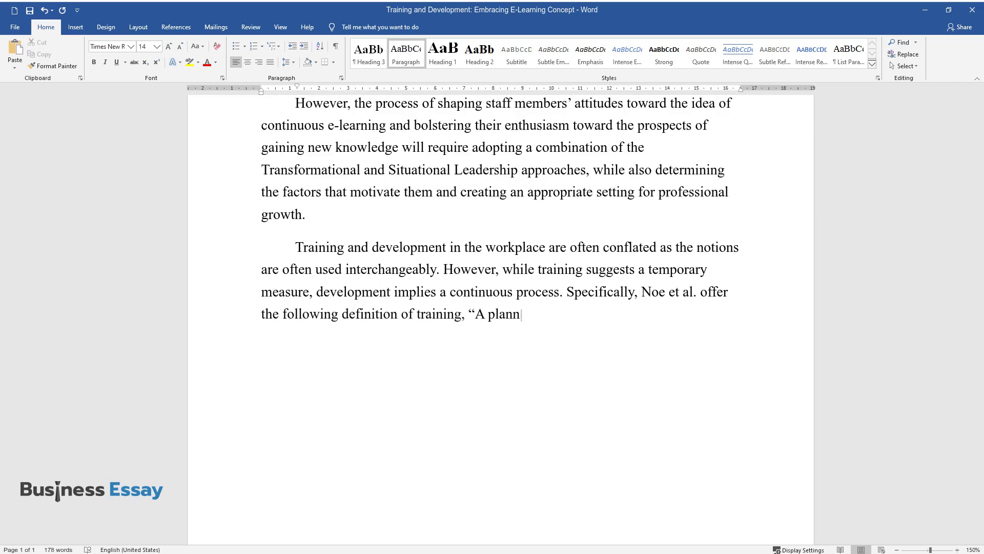
text(ed effort to enable employees to)
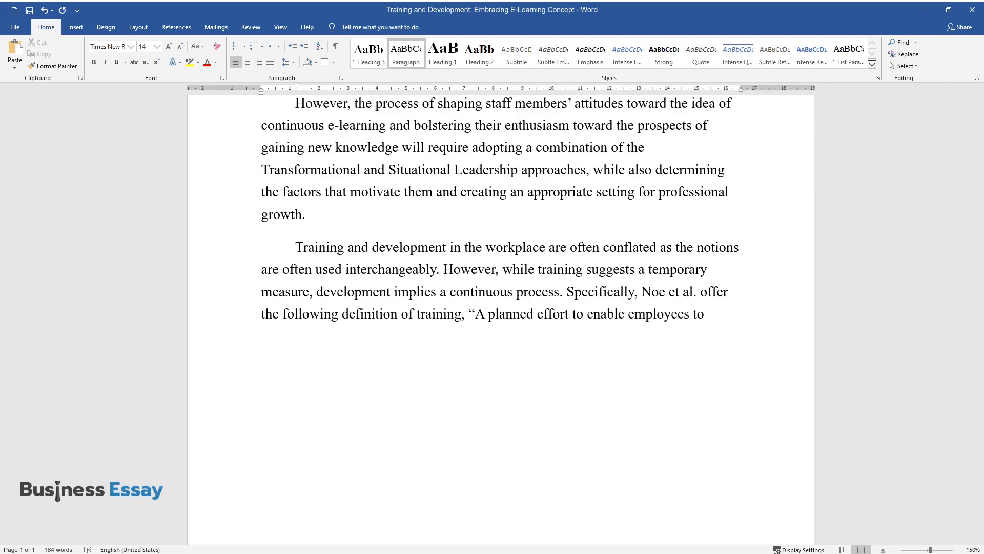
text( learn job-related knowledge, skill)
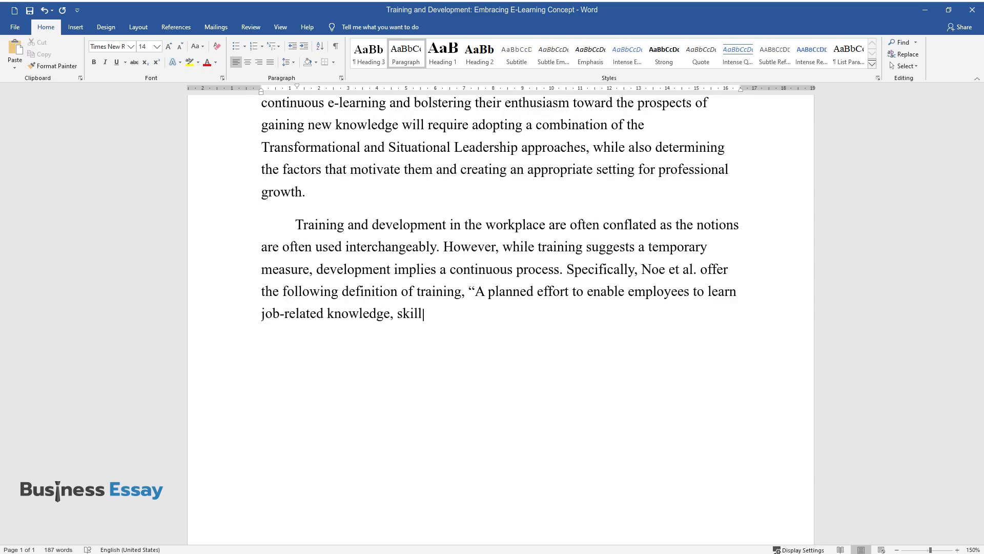
text(s, and behavior.)
text(" As for the concept of development, Noe e)
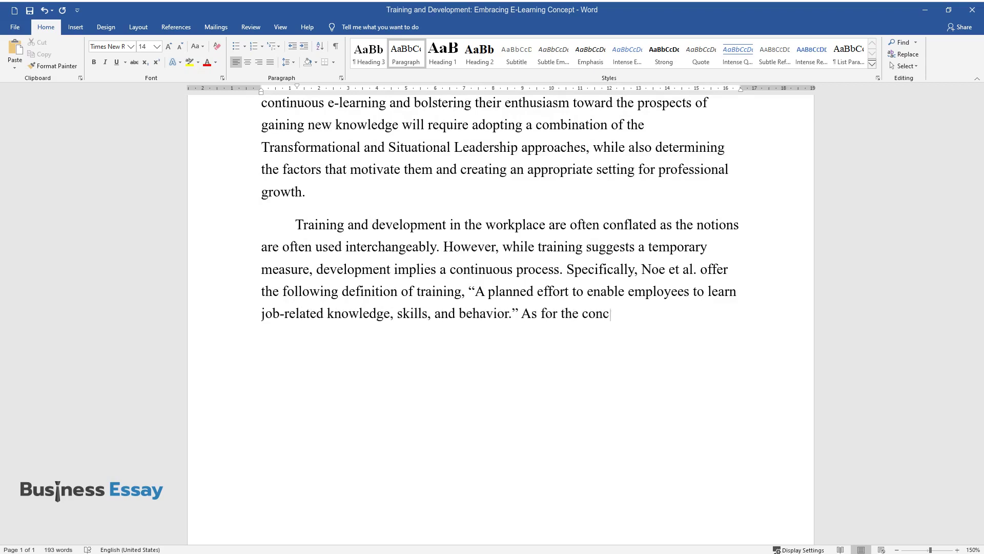
text(t al. su)
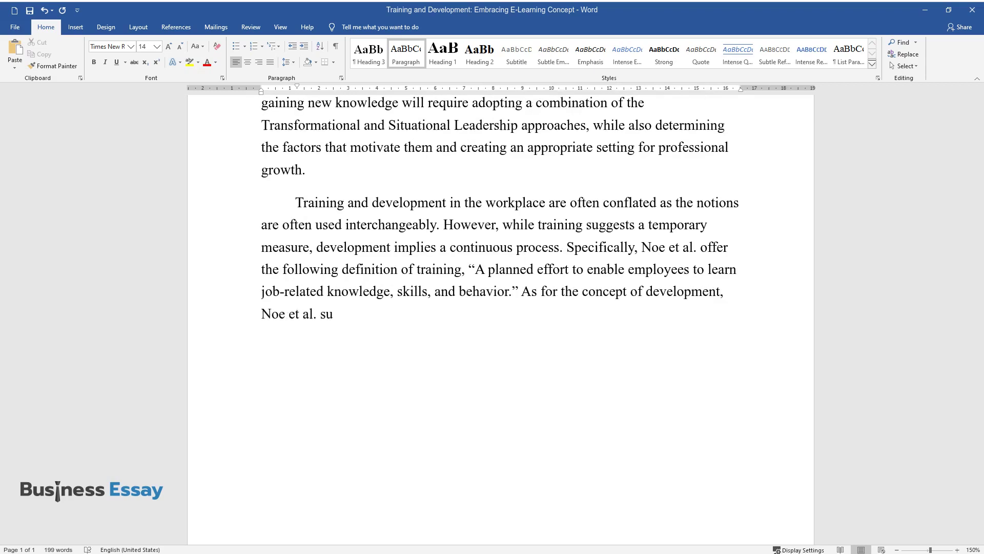
text(ggest the following idea, "Develop)
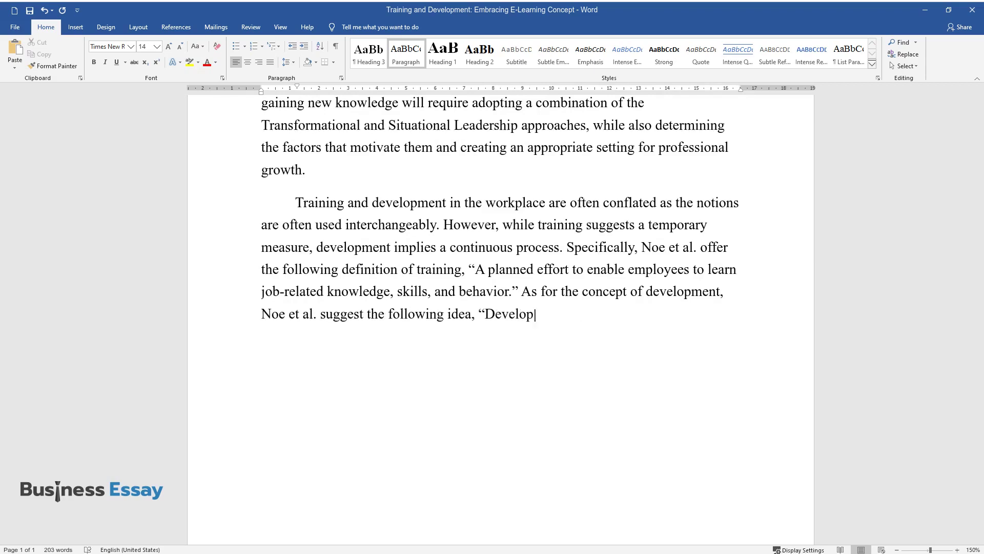
text(ment involves acquiring knowledge)
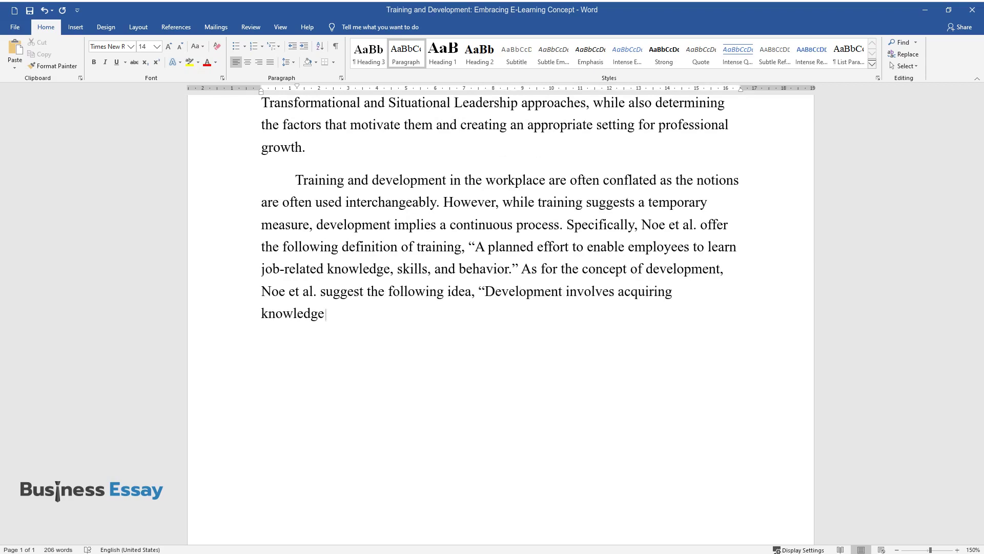
text(, skills, and behaviors that impr)
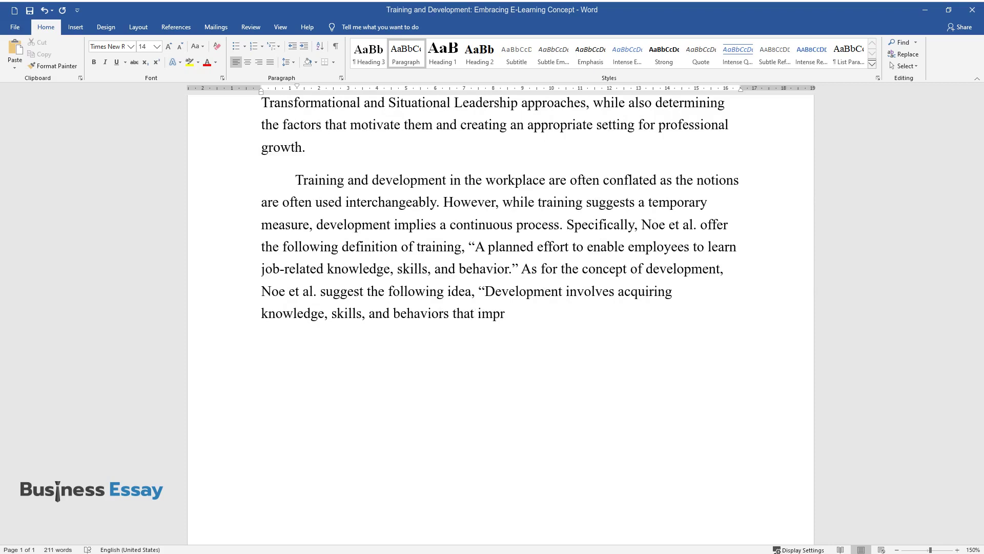
text(ove employees' ability to meet th)
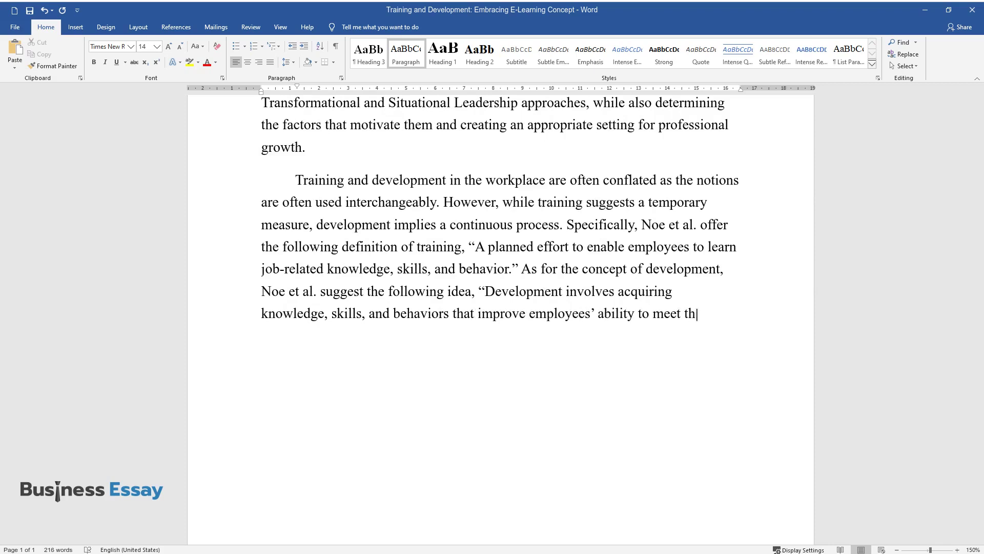
text(e challenges of a variety of new o)
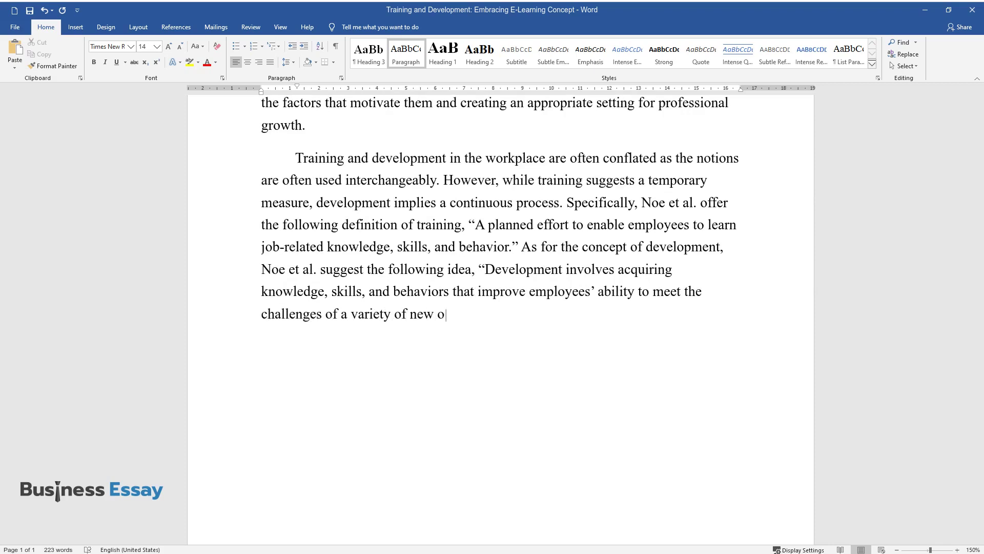
text(ng the cl)
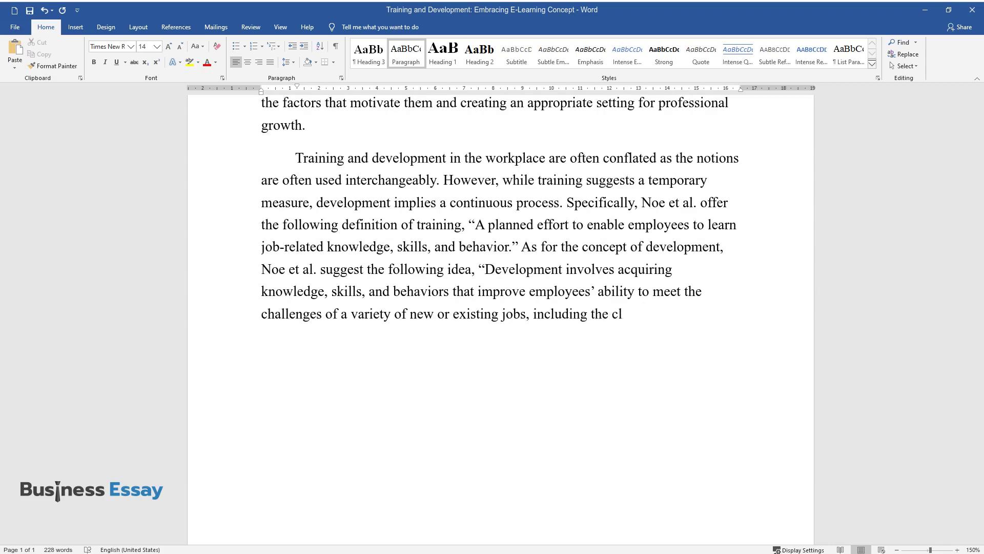
text(ient and customer demands of those jobs.”)
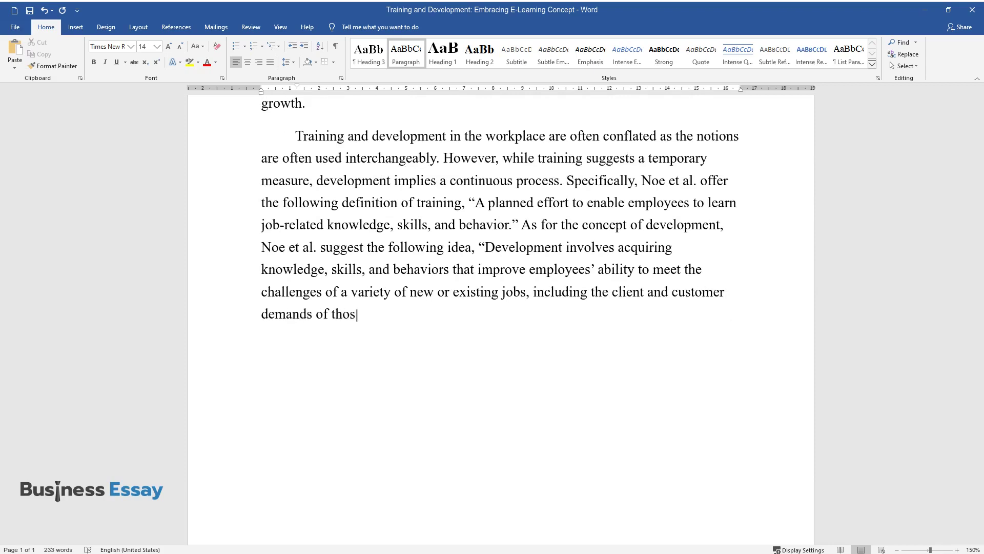
key(Return)
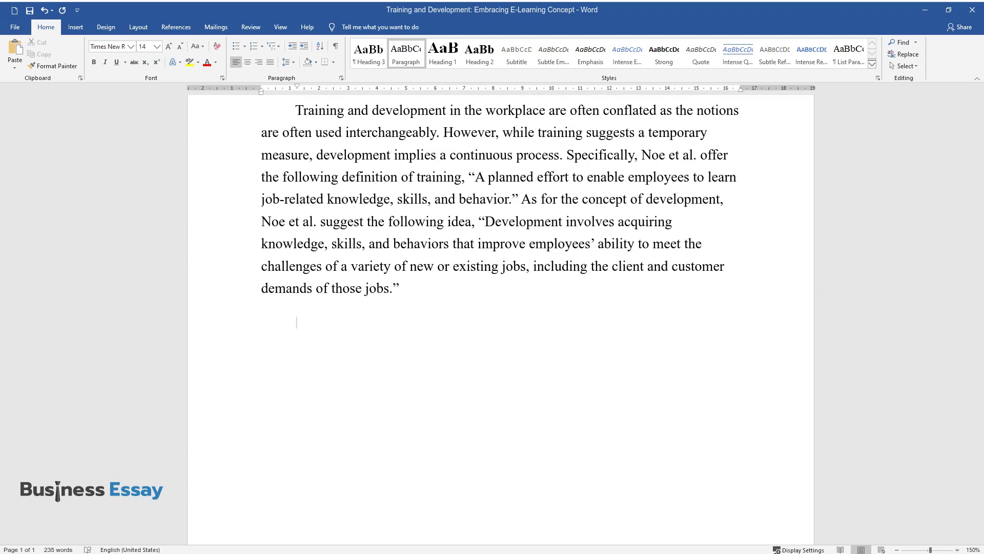
Step: Type the paragraph beginning 'Though being a rather recent introduction into the HRM framework, e-learning…'
text(Though being a rather recent introd)
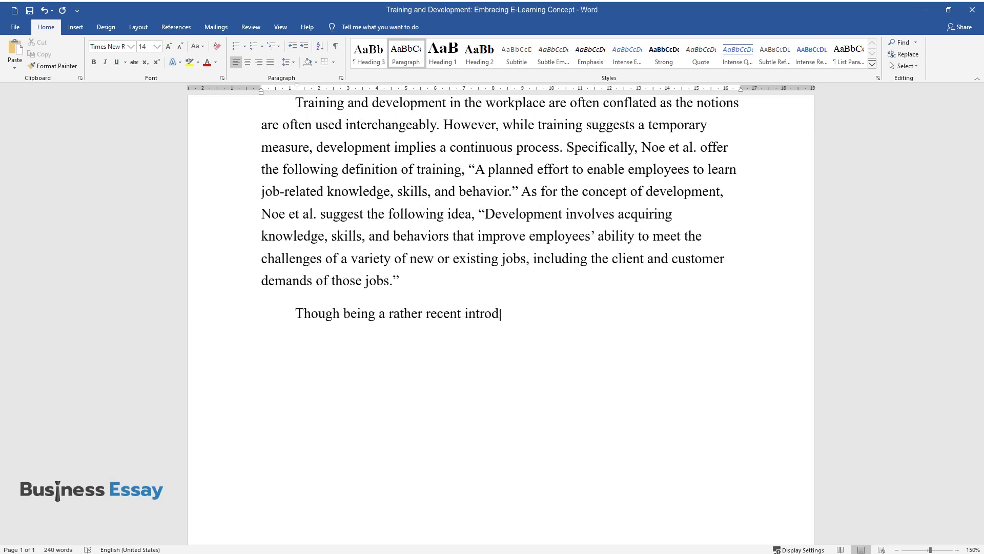
text(uction into the HRM framework, e-le)
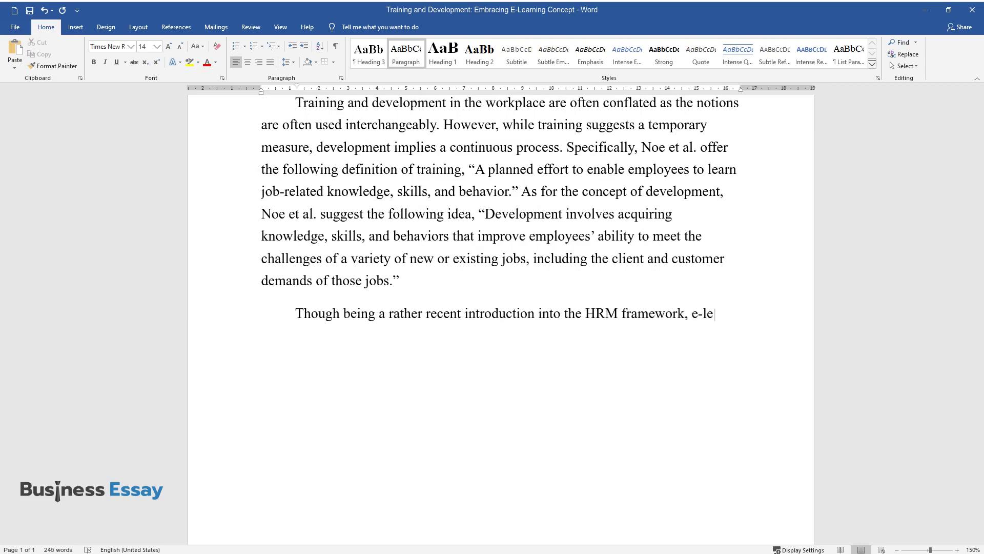
text(arning and, particularly, e-trainin)
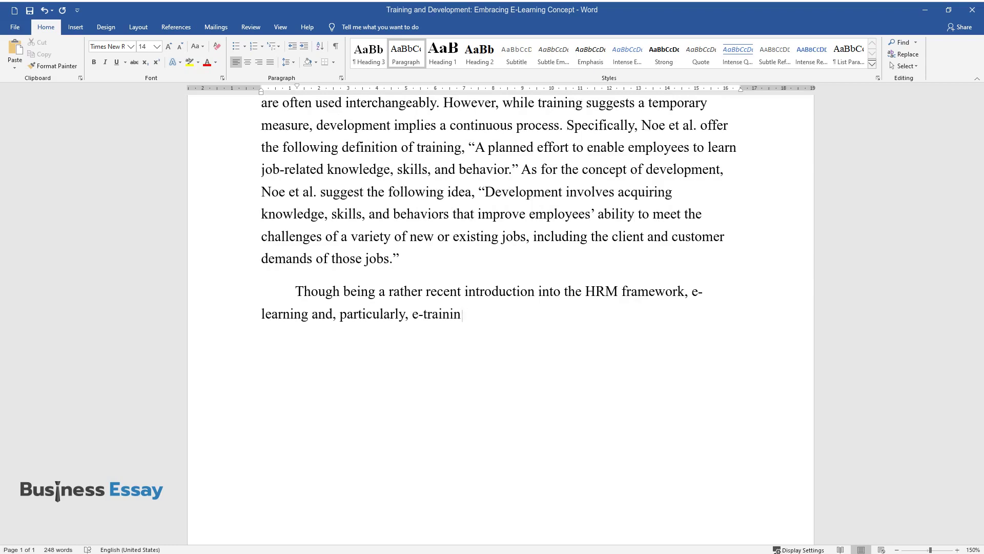
text(g have proven to produce rather pos)
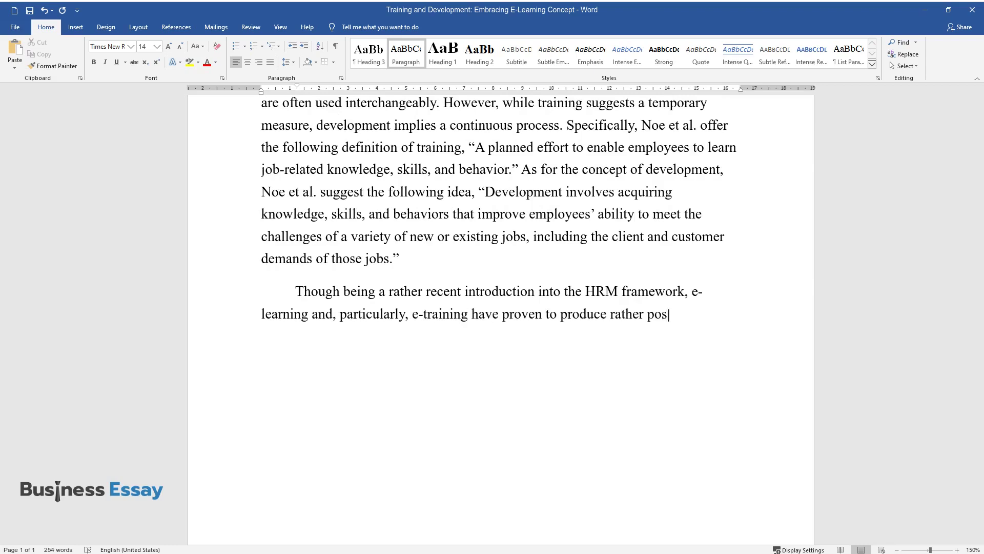
text(itive and overall impressive outcom)
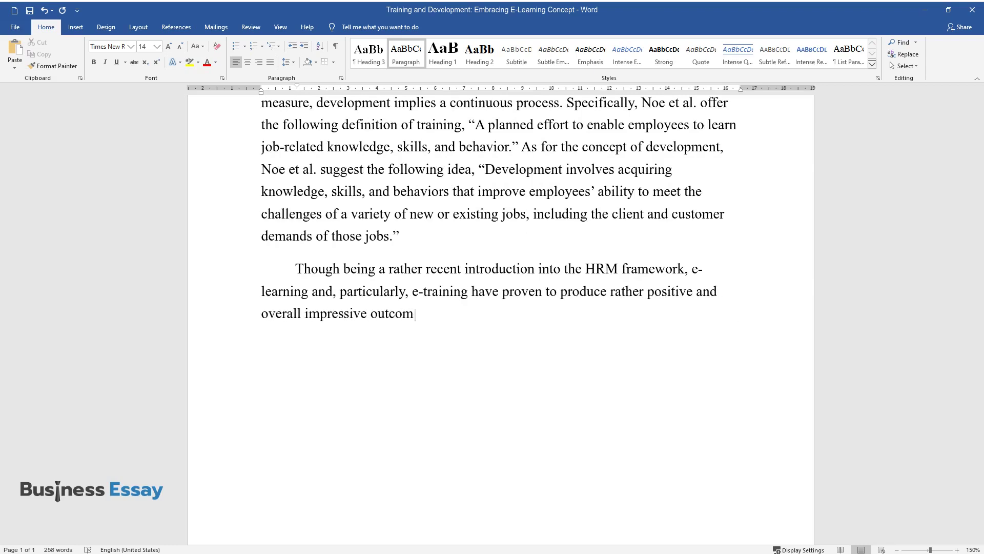
text(es. For instance, the research by K)
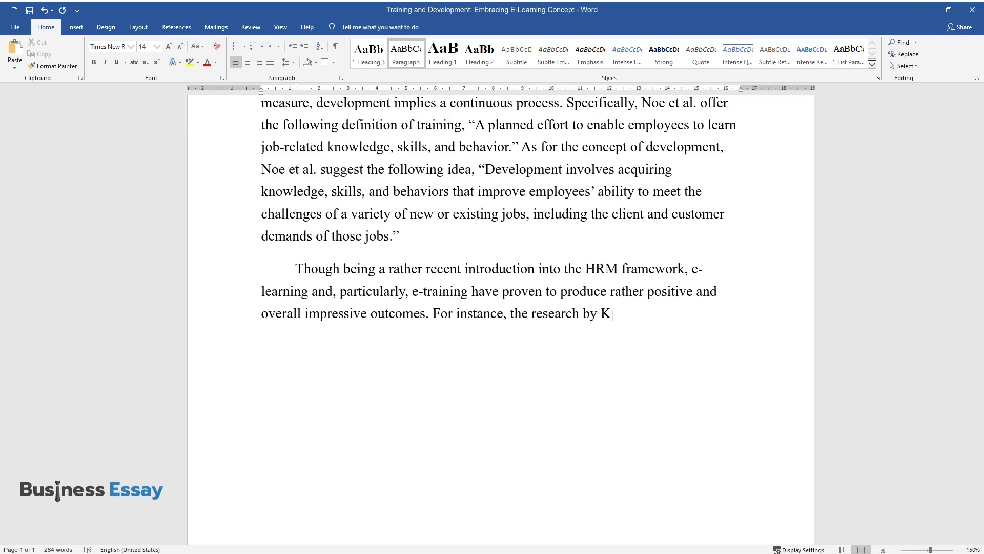
text(umar and Kumar establishes )
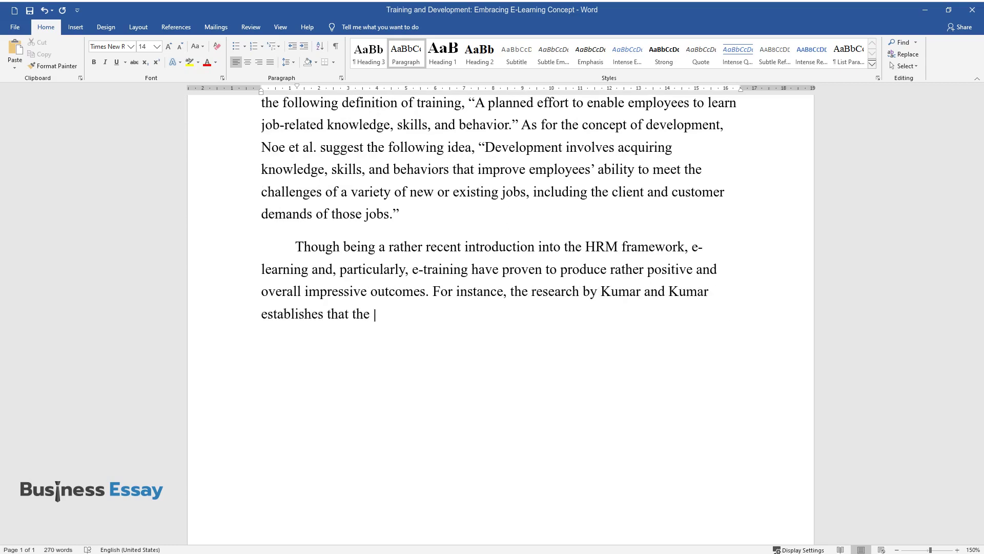
text(that the use of e-training as an HRM tool al)
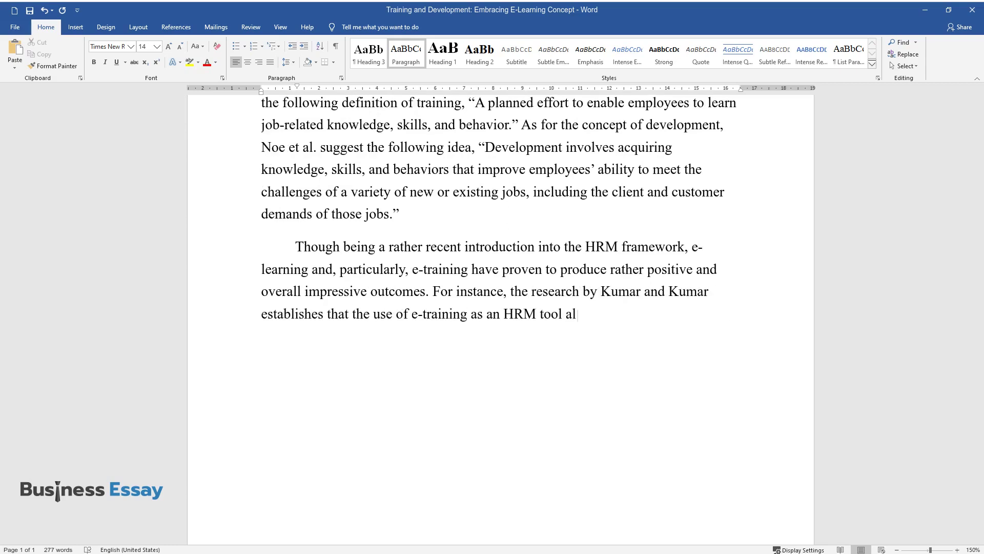
text(lows staff members to develop much-needed re)
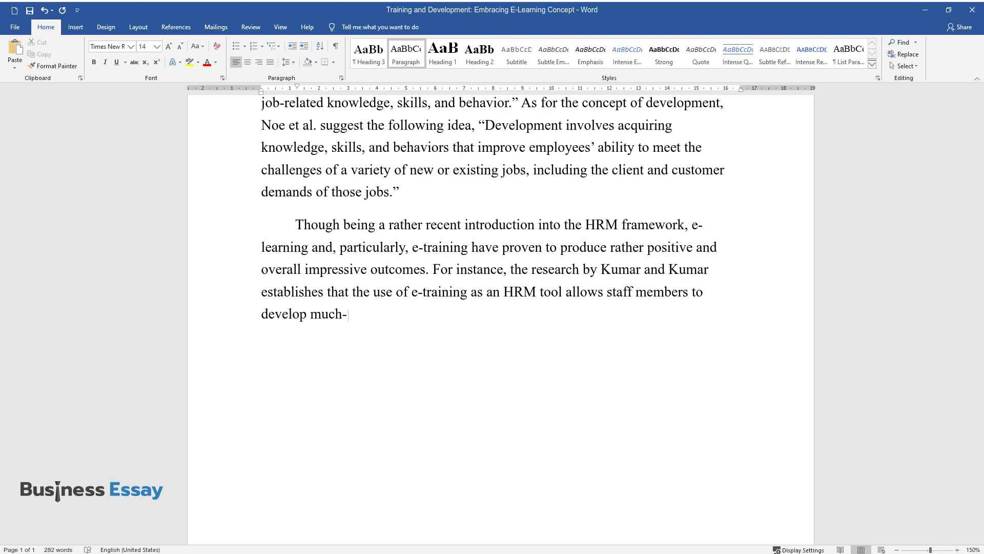
text(silience in their professi)
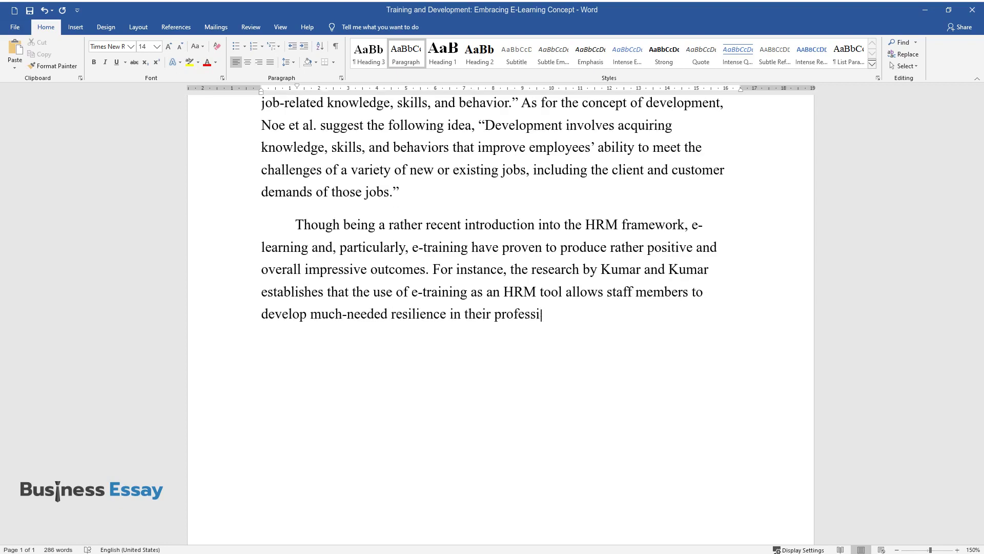
text(onal development. Specifically, the authors)
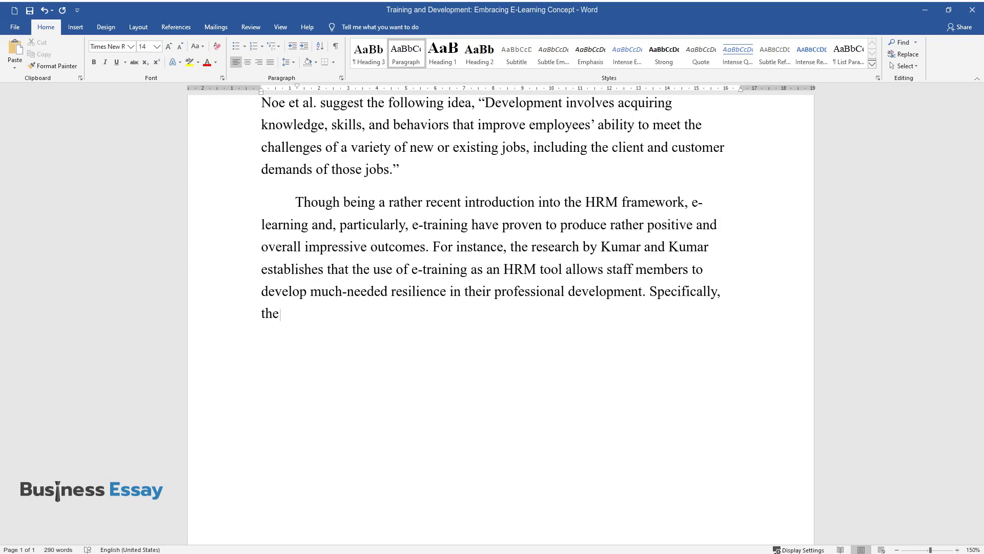
text( state that the focus on th)
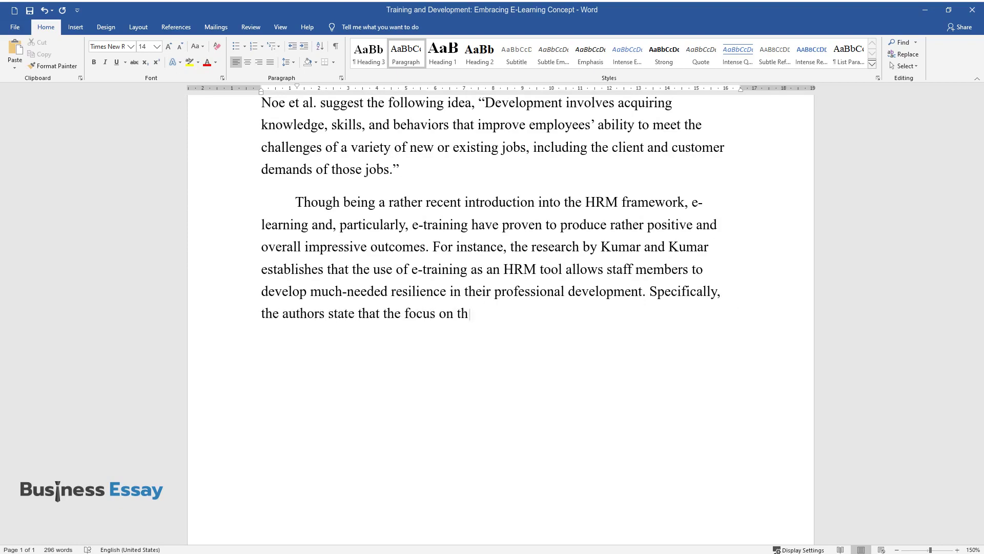
text(e constant renewal of the corporate)
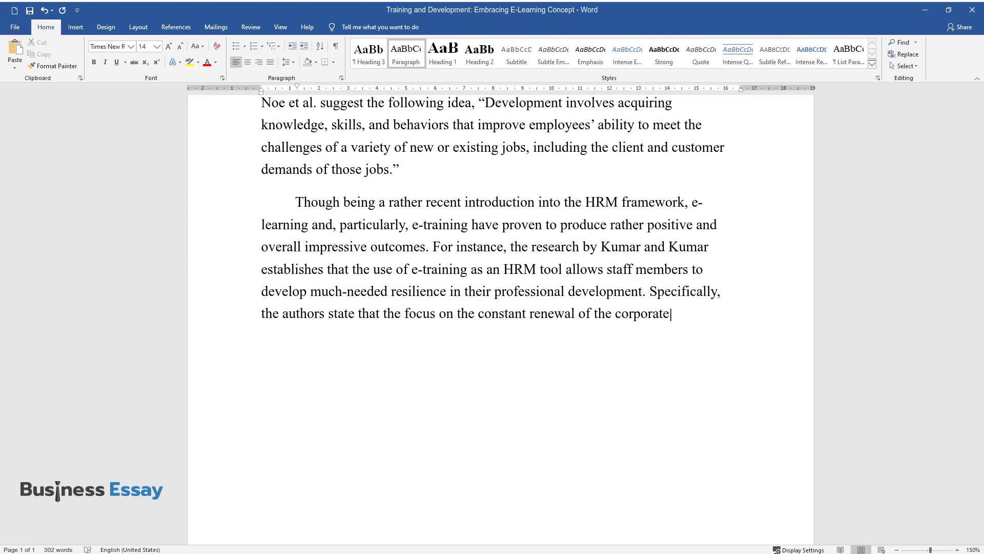
text( strategy and performance quality s)
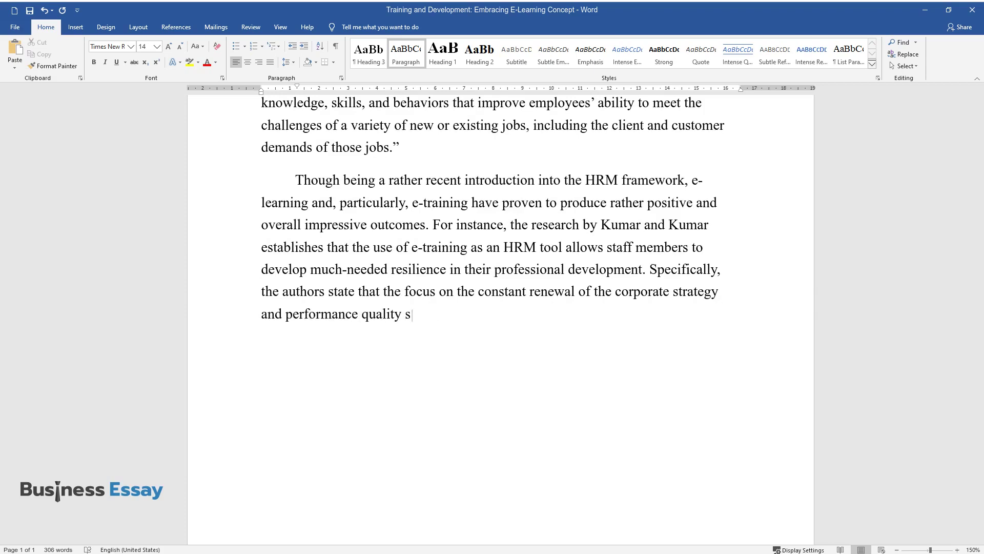
text(tandards as the basis for survival in the modern global busin)
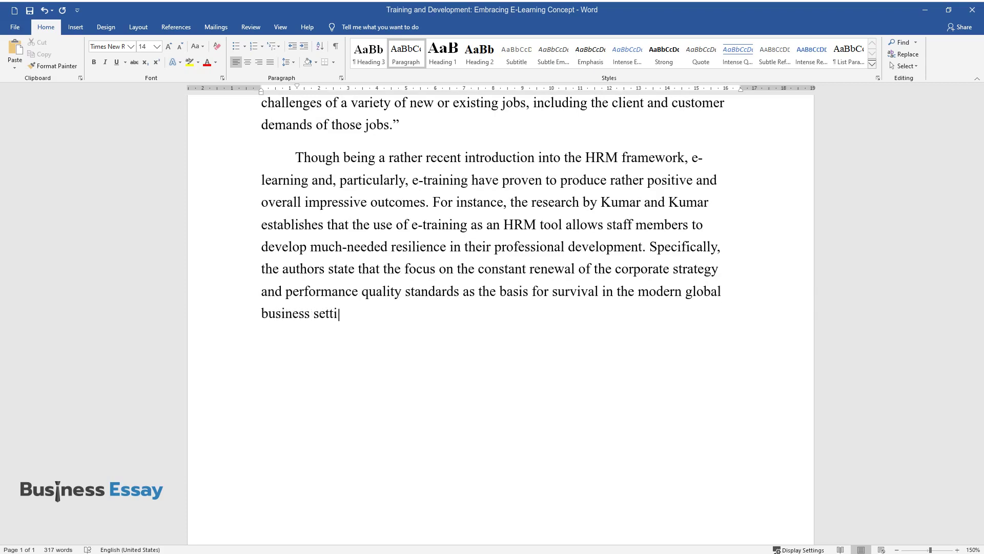
text(ess setting is generally understood by staff)
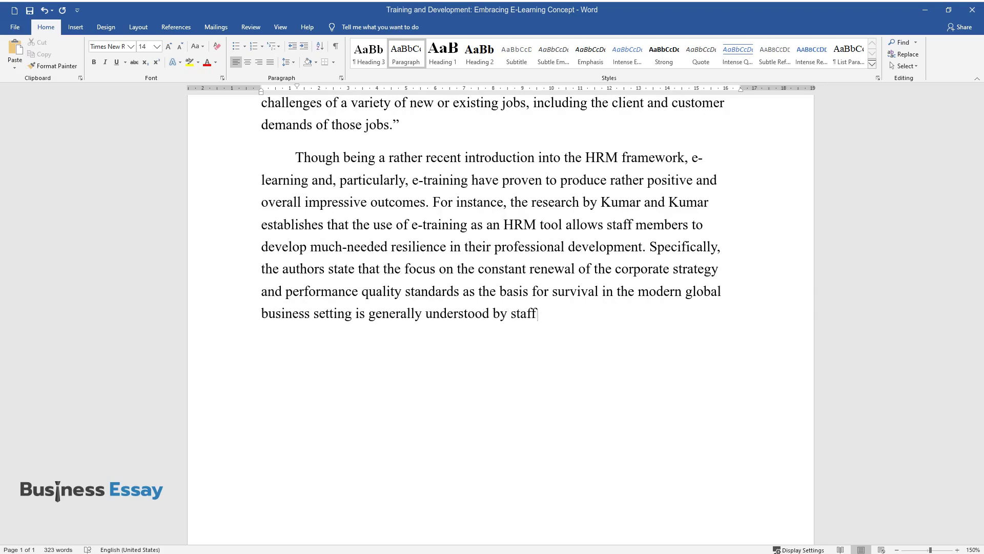
text( members. Therefore, by creating a)
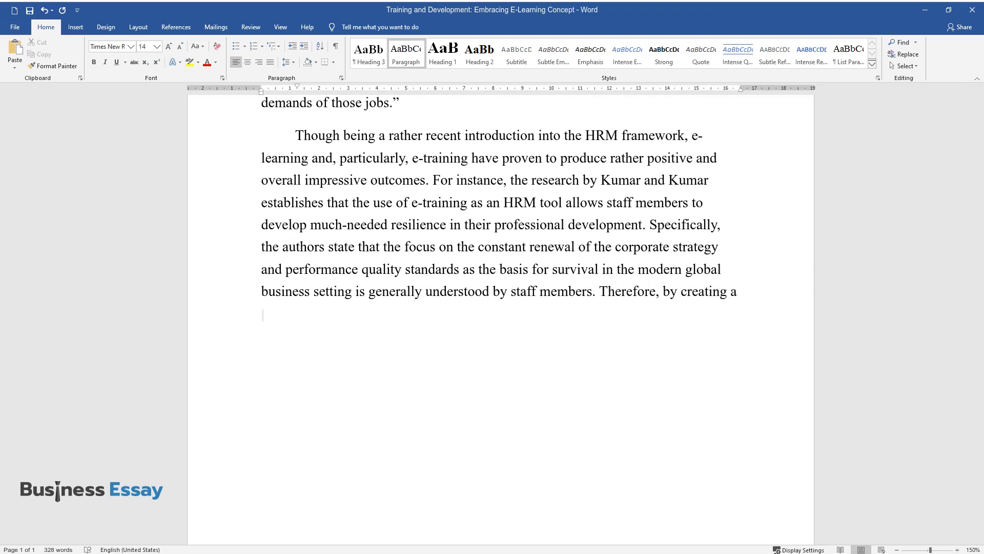
text( setting where employees feel incline)
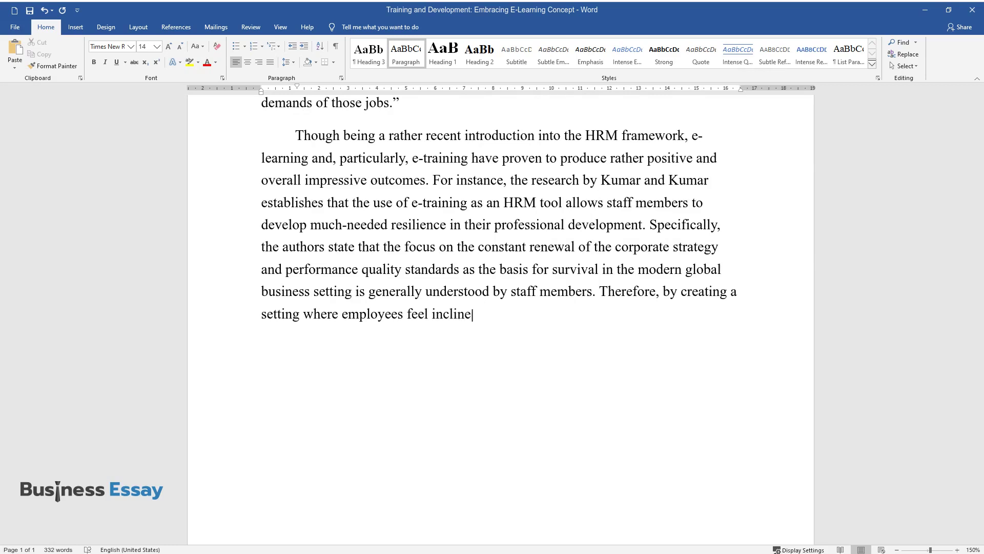
text(d to improve and develop new skills)
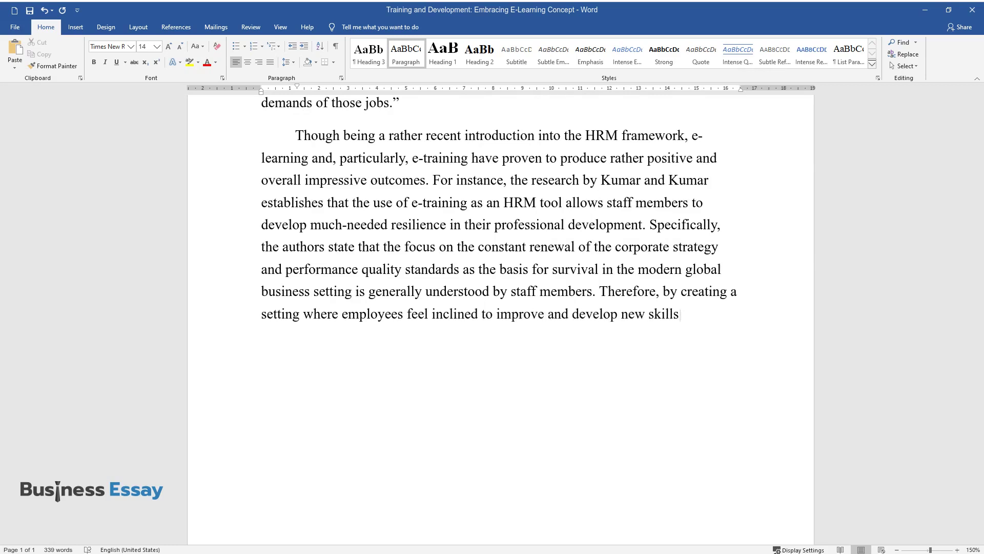
text( and competencies, an HR manager wi)
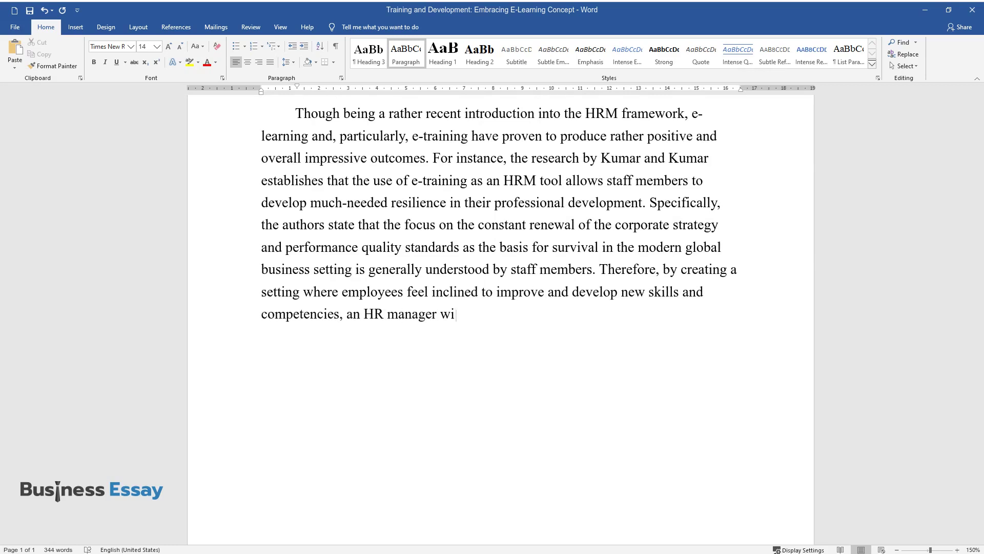
text(ll succeed in advancing the option )
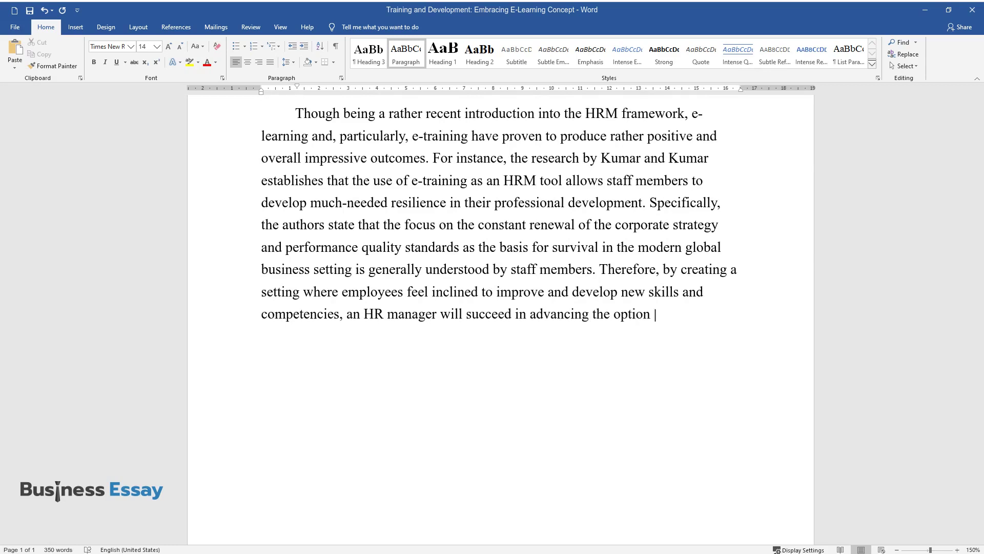
text(of continuous learning and consiste)
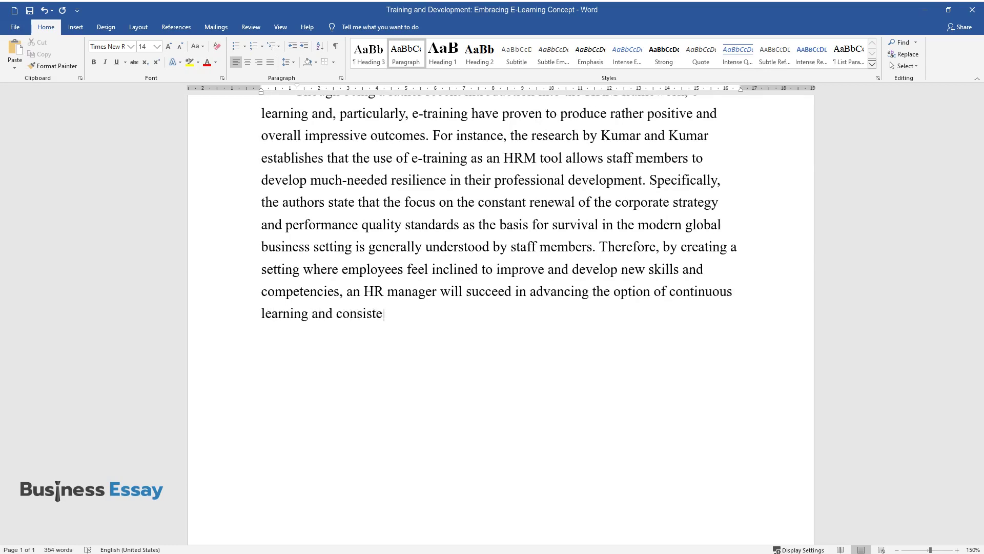
text(nt training.)
Step: Add the paragraph 'The opportunity to build more capable teams…', ending 'in staff members.'
key(Return)
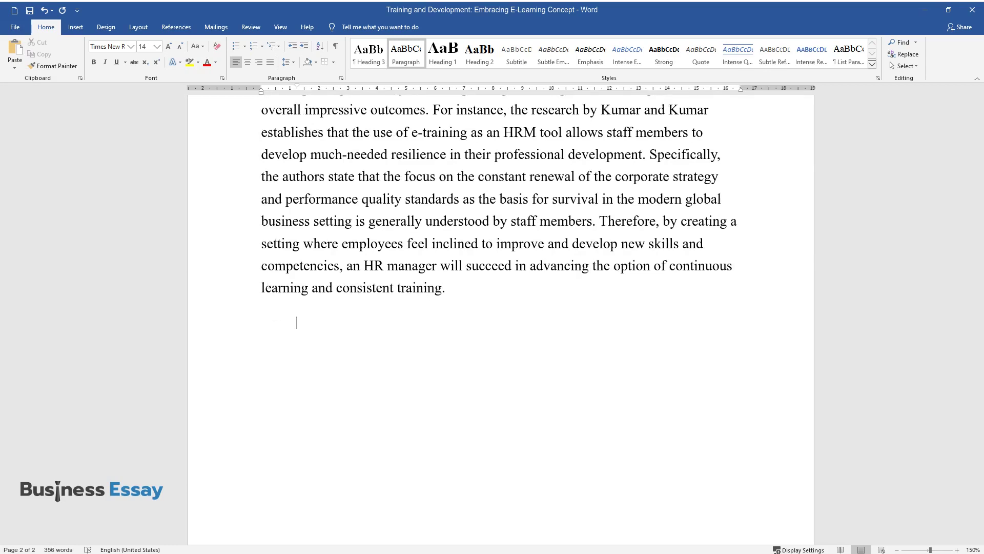
text(The opportunity to build more capabl)
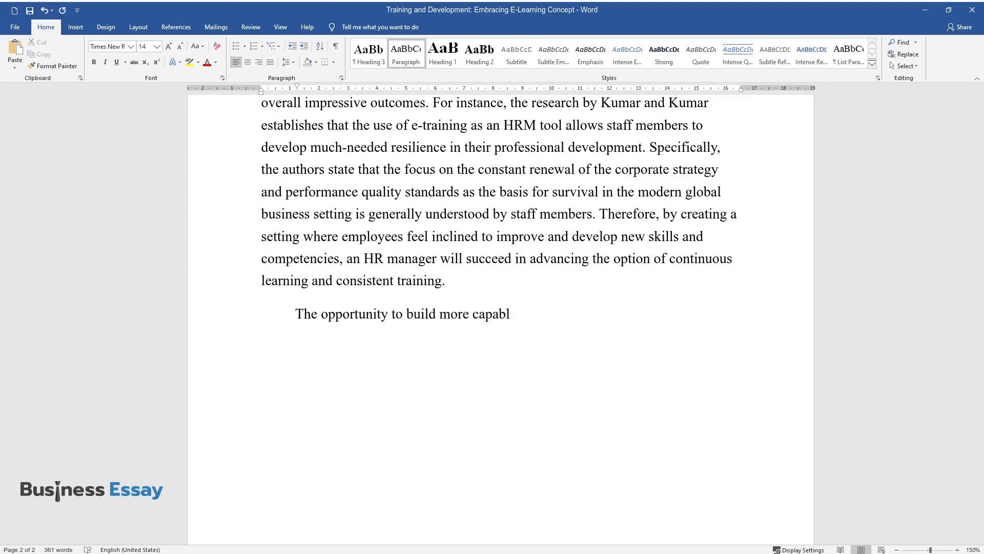
text(e teams is another advantage that e)
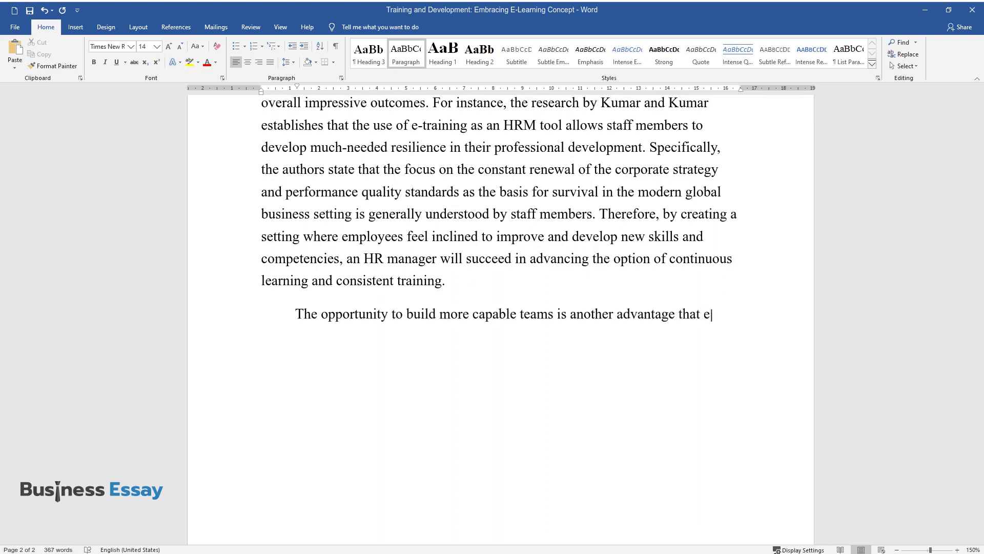
text(-learning provides. Studies show tha)
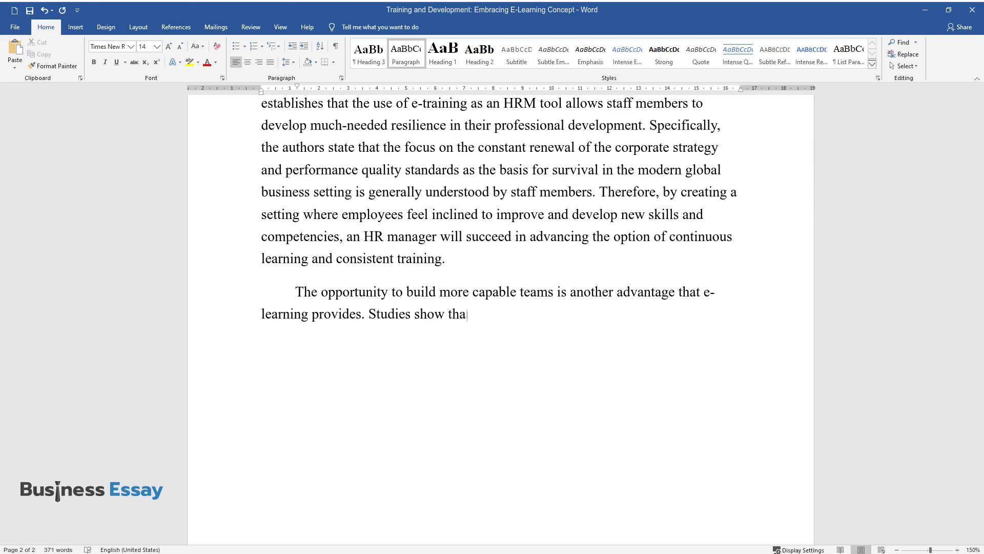
text(t employees tend to develop skills f)
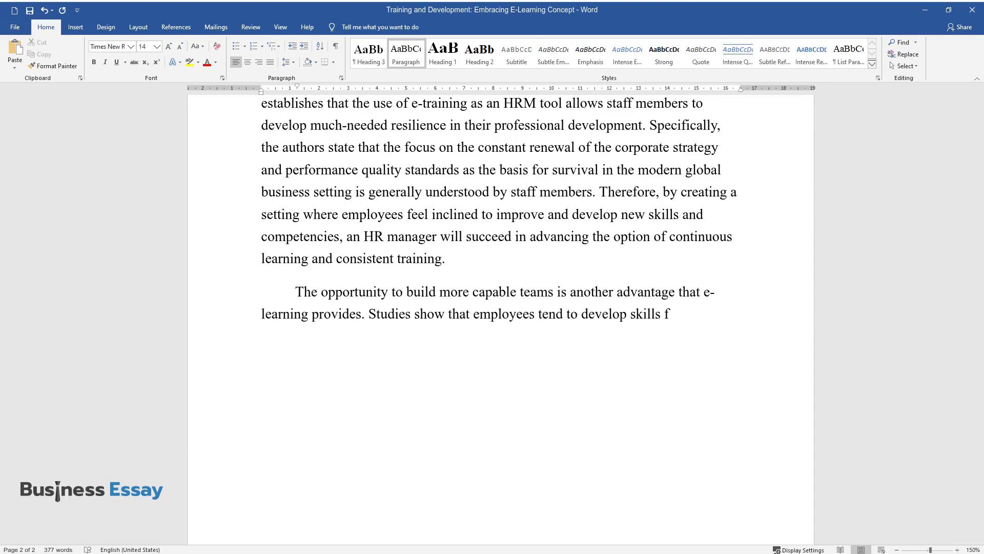
text(aster when being provided with an e)
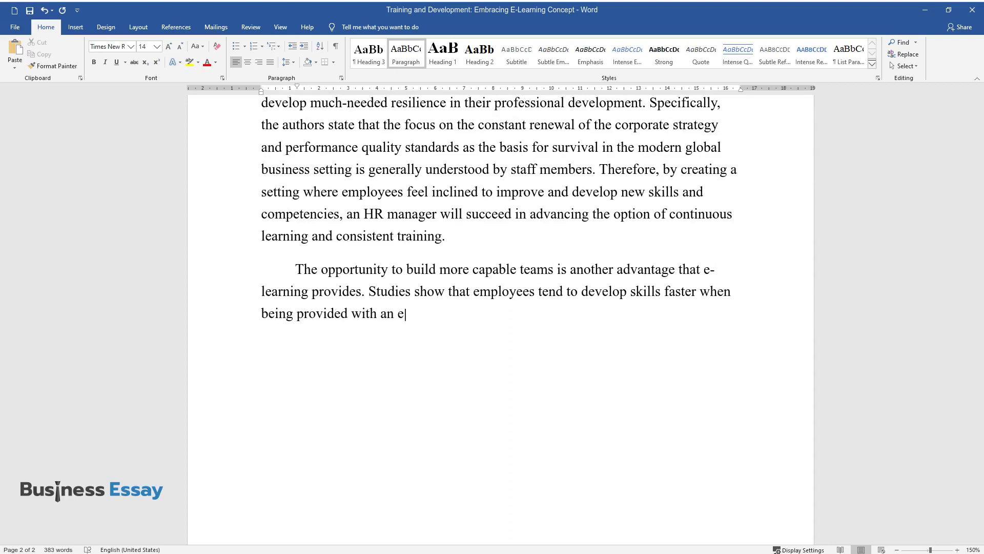
text(-learning option. Therefore, when bu)
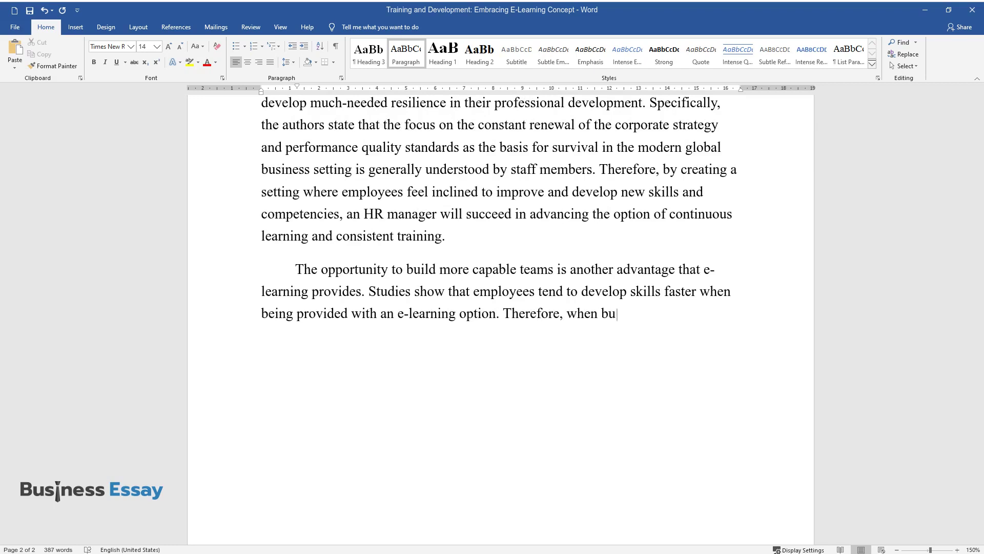
text(ilding a virtual team and encouragin)
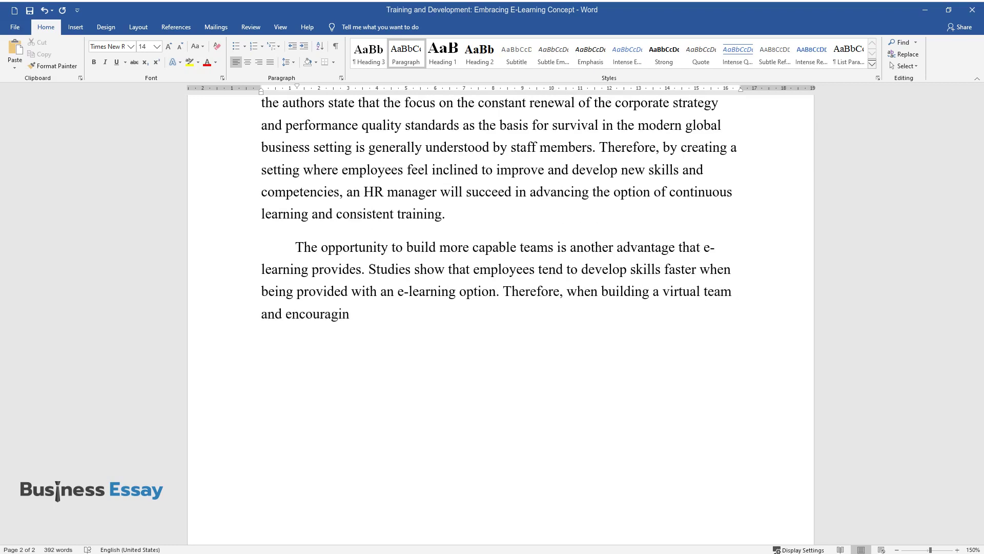
text(g the development of the necessary s)
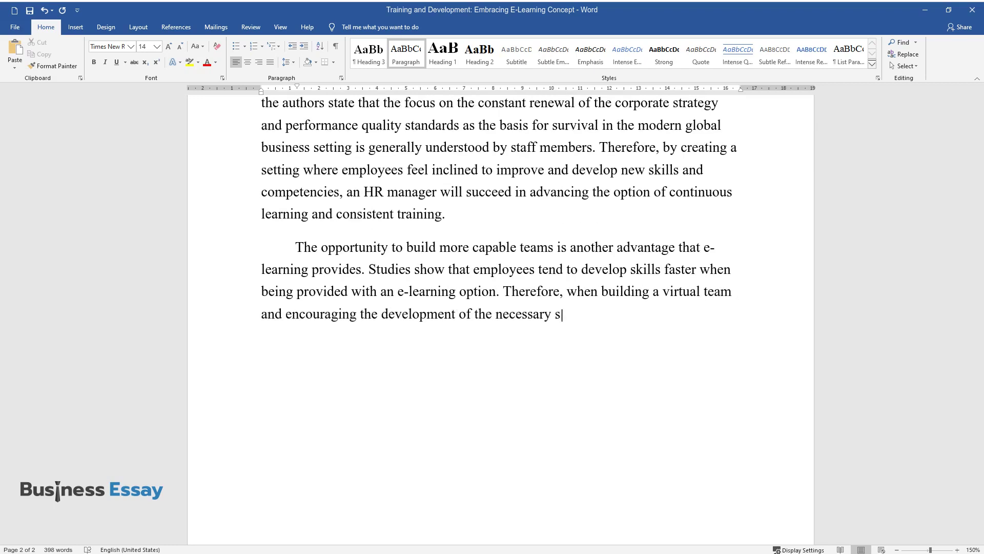
text(kills with the help of e-learning t)
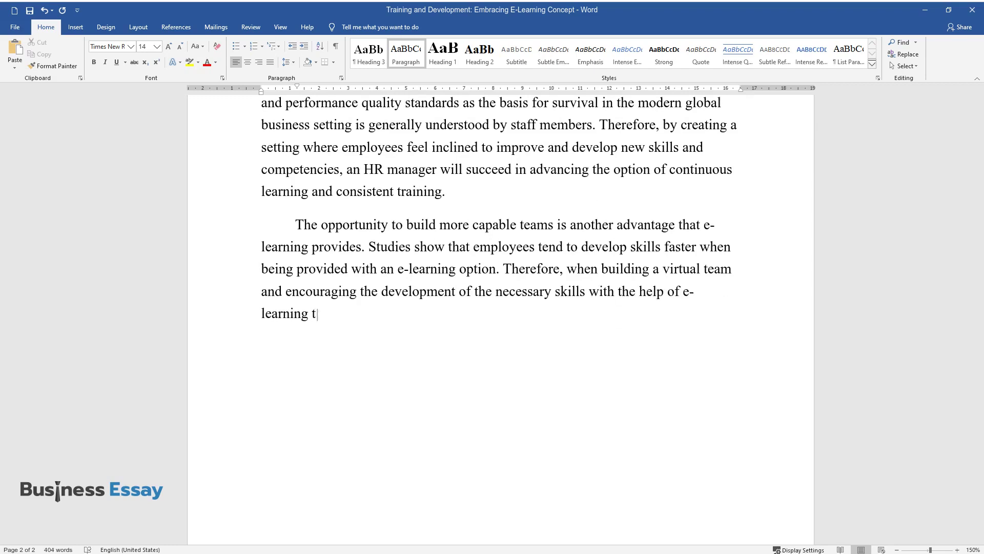
text(ools, an HR manager can focus on oth)
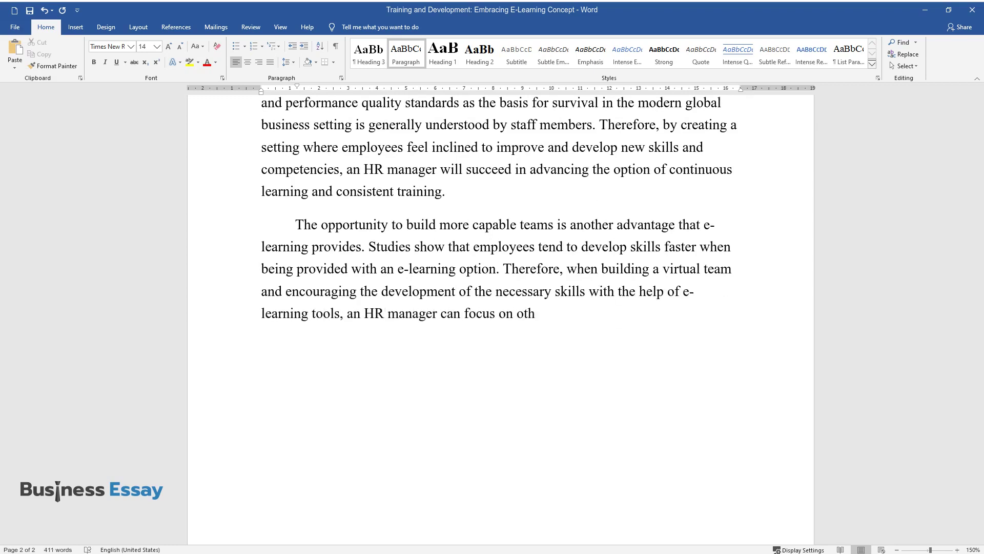
text(er issues while amplifying the speed and extent of the)
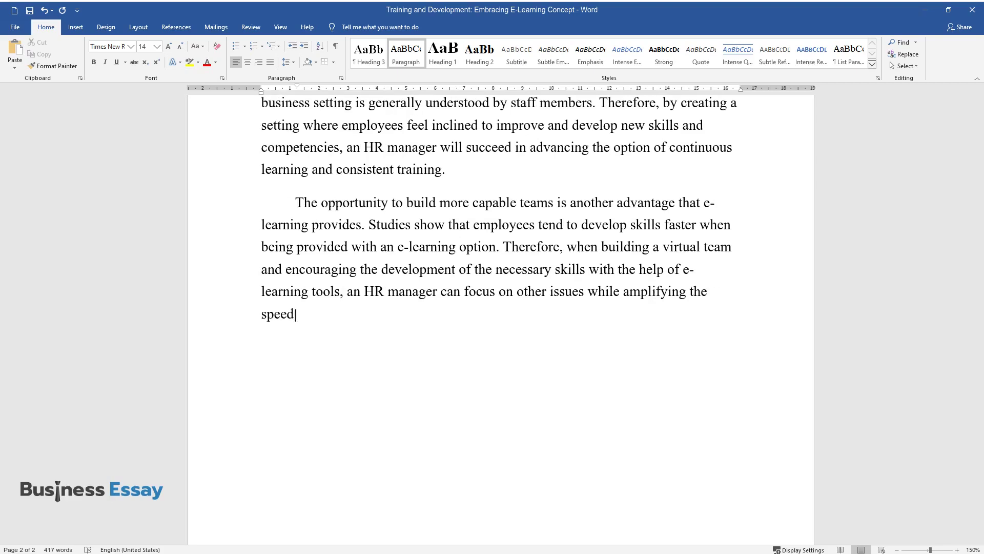
text( learning process in staff members.)
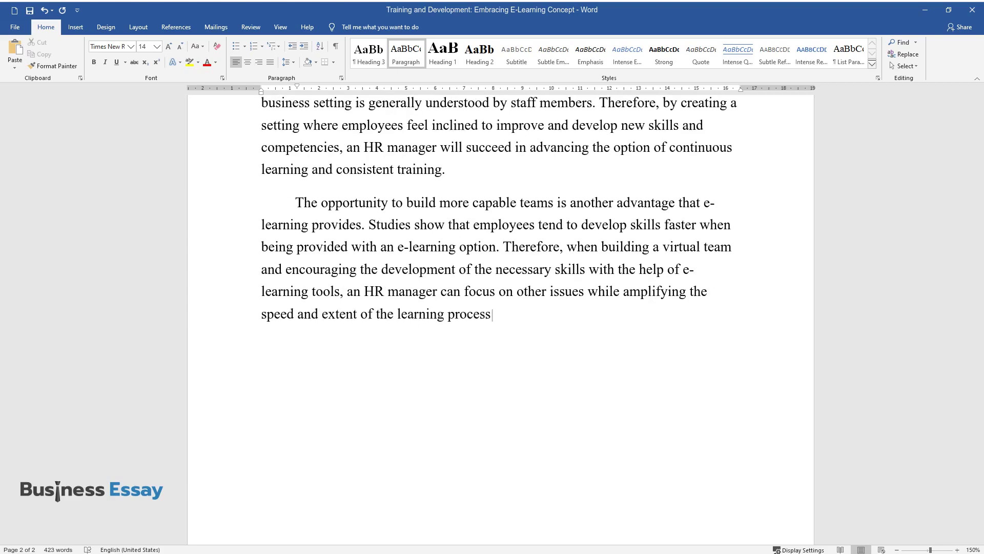
key(Return)
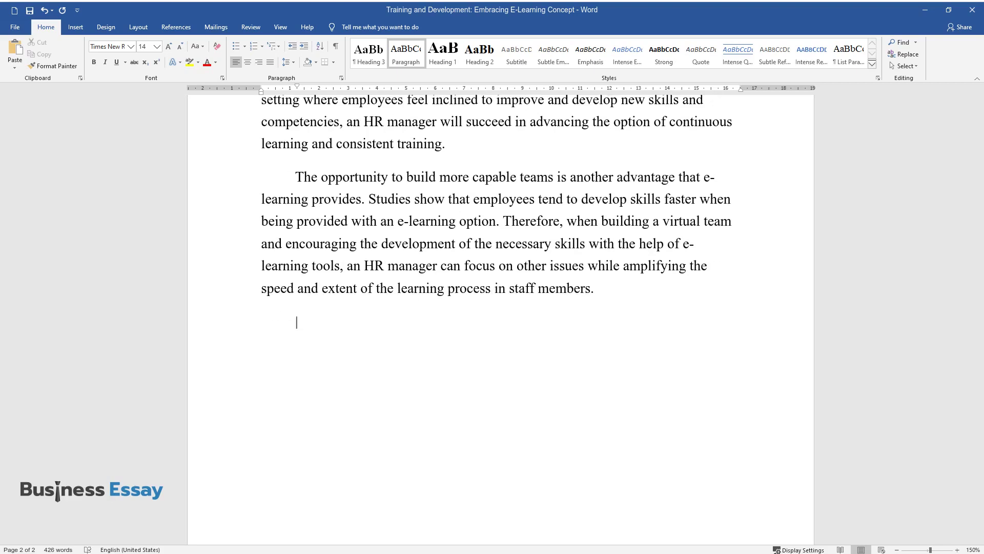
Step: Type the simulations and scenario-modelling paragraph through 'framework for employees.' and start a new one
text(Simulations and the opportunity to)
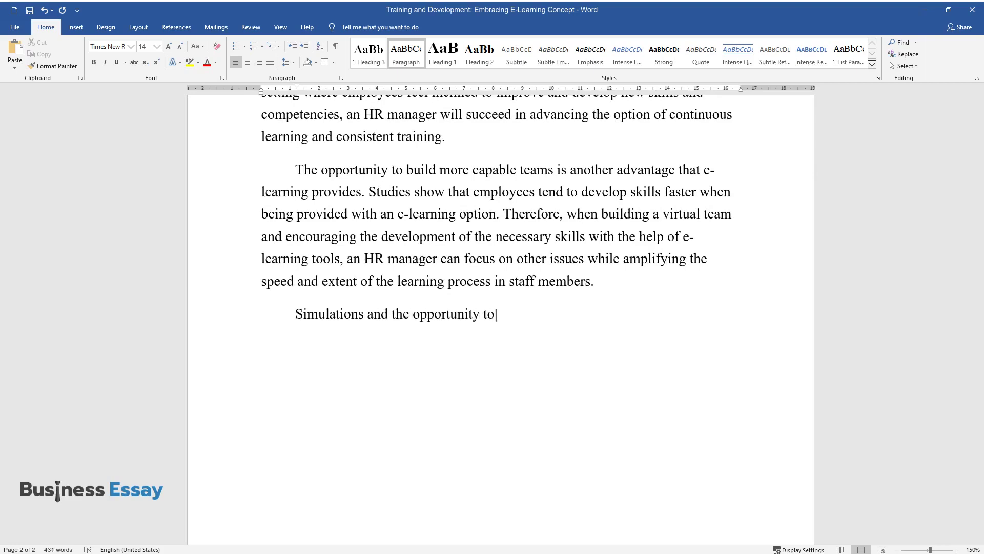
text( model the situations and scenarios t)
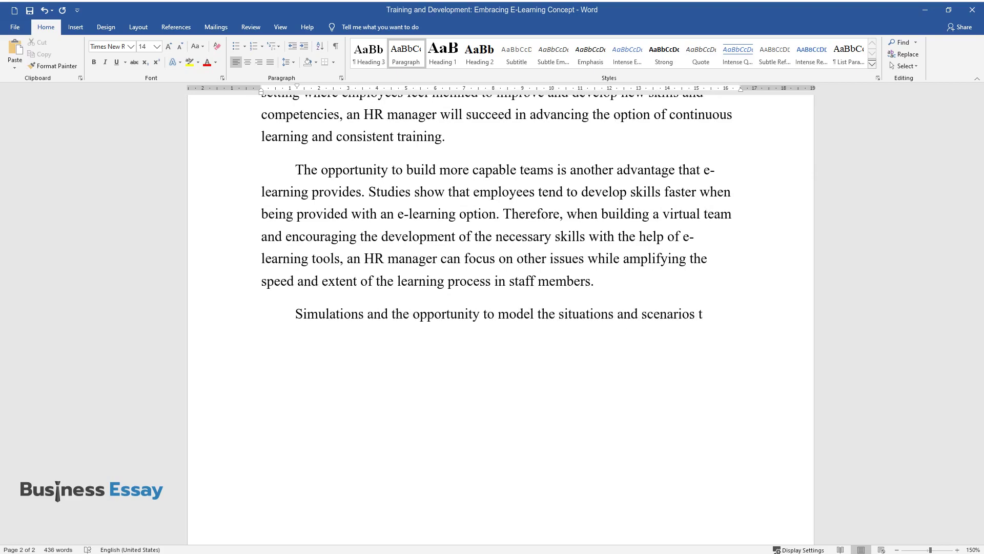
text(hat employees are likely to face in t)
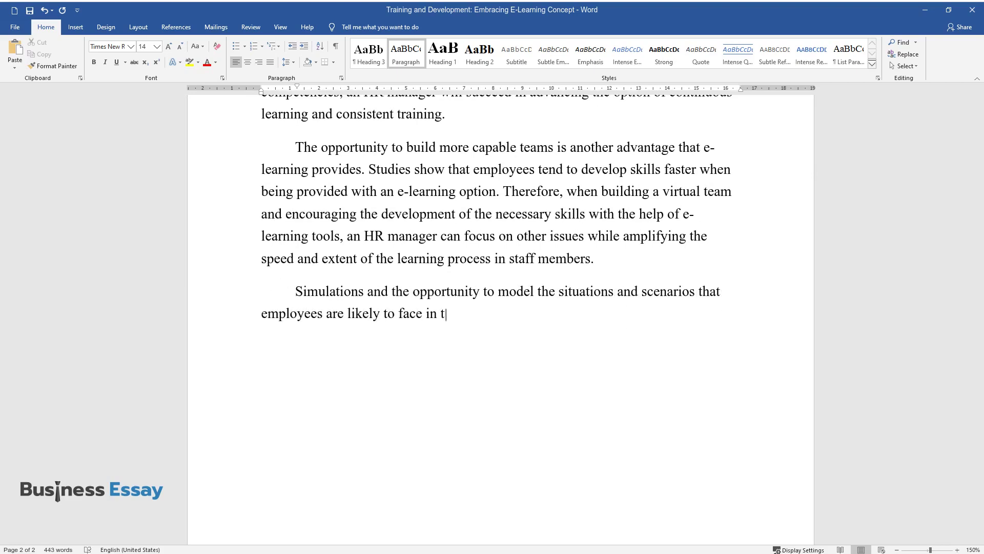
text(he target environment are another adv)
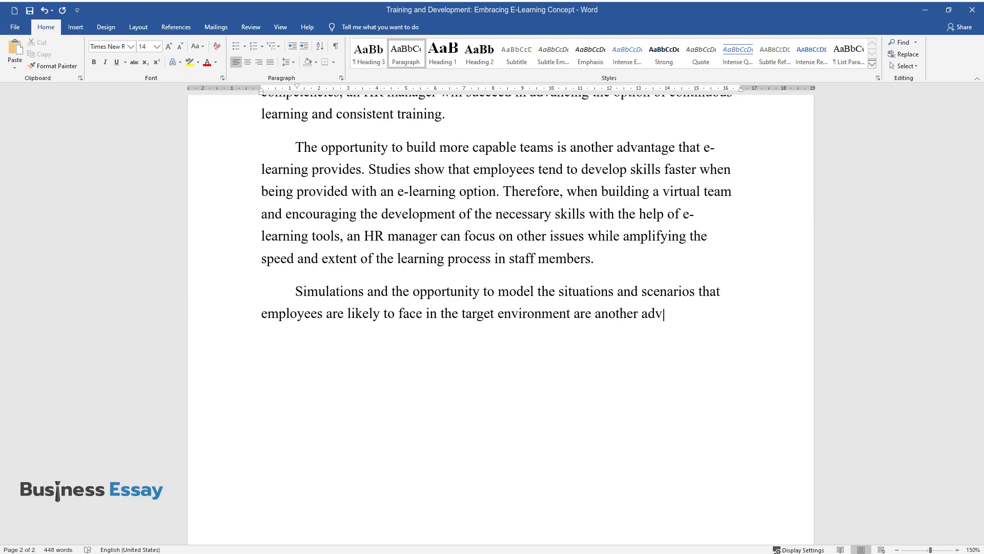
text(antage of e-learning as an integral p)
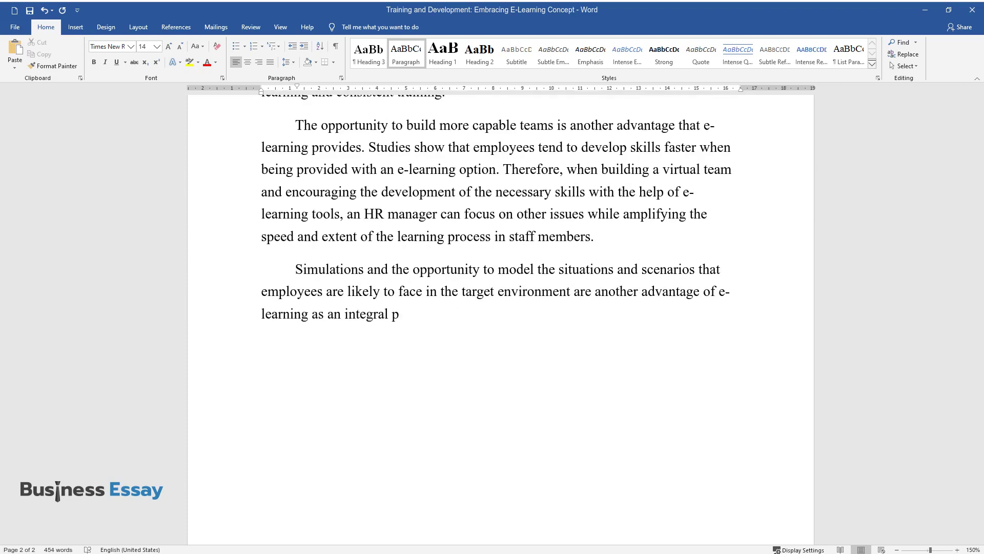
text(art of modern training and developmen)
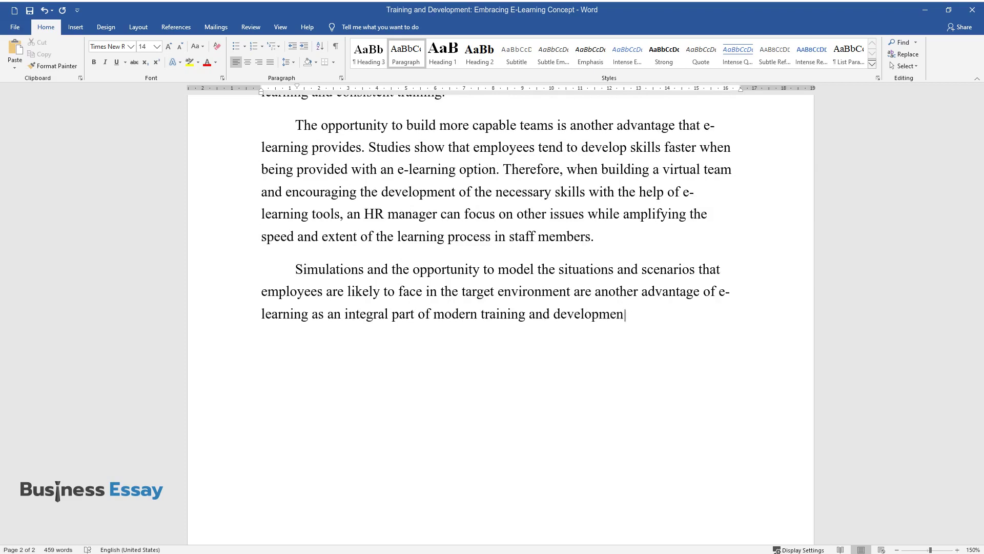
text(t in the compare setting. Namely, the)
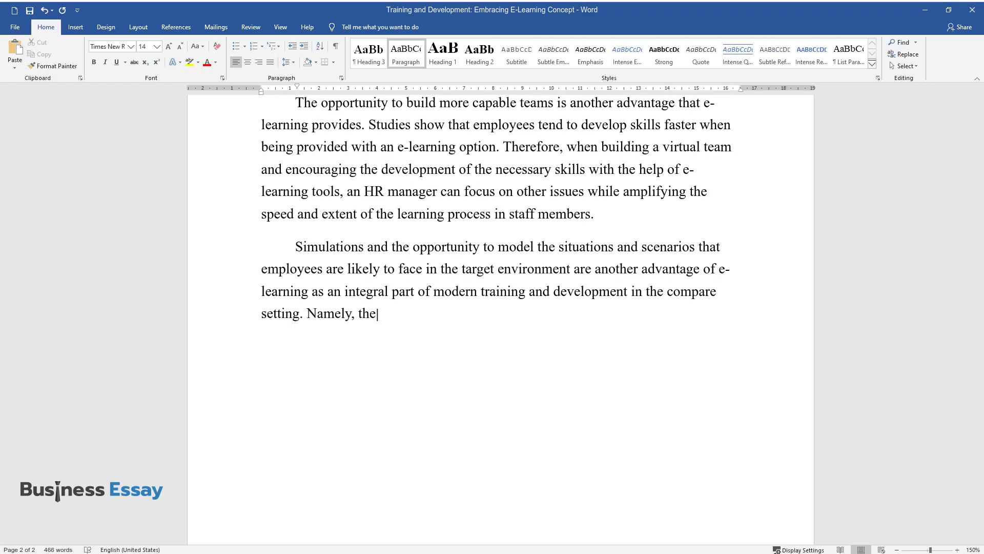
text(ng the scenarios that staff members w)
text(ill have to address)
text( in the organizati)
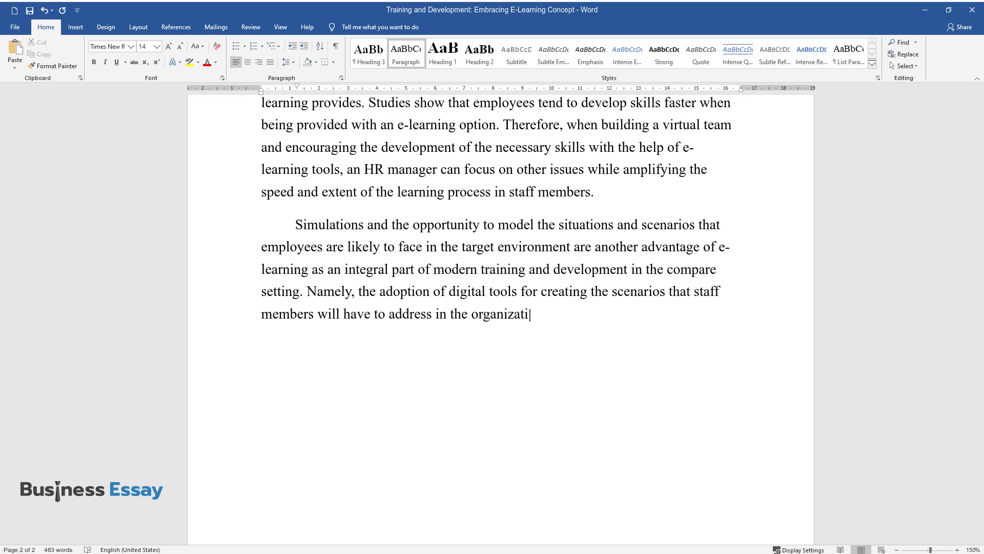
text(onal context will build the necessary)
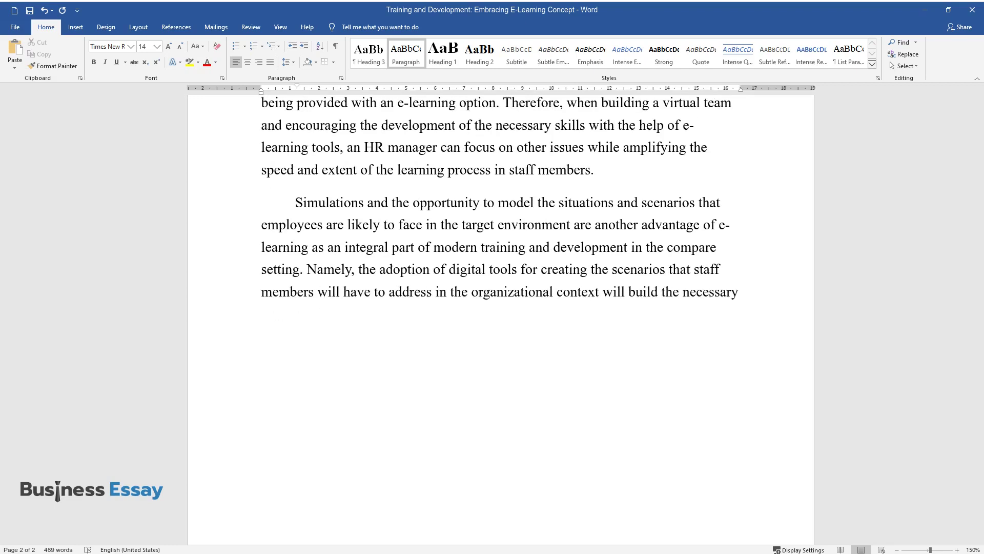
text( levels of preparedness in the target )
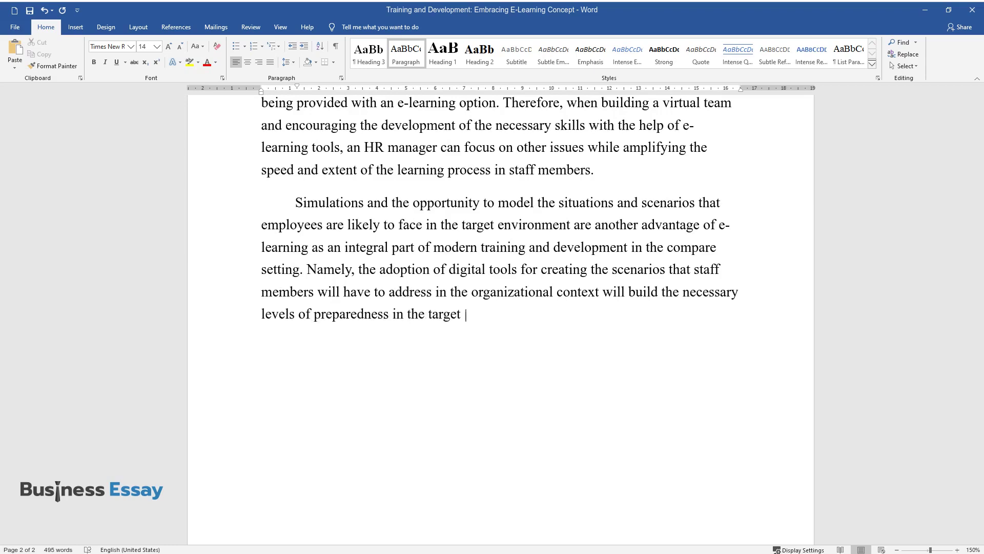
text(audience. Finally, the ability to use)
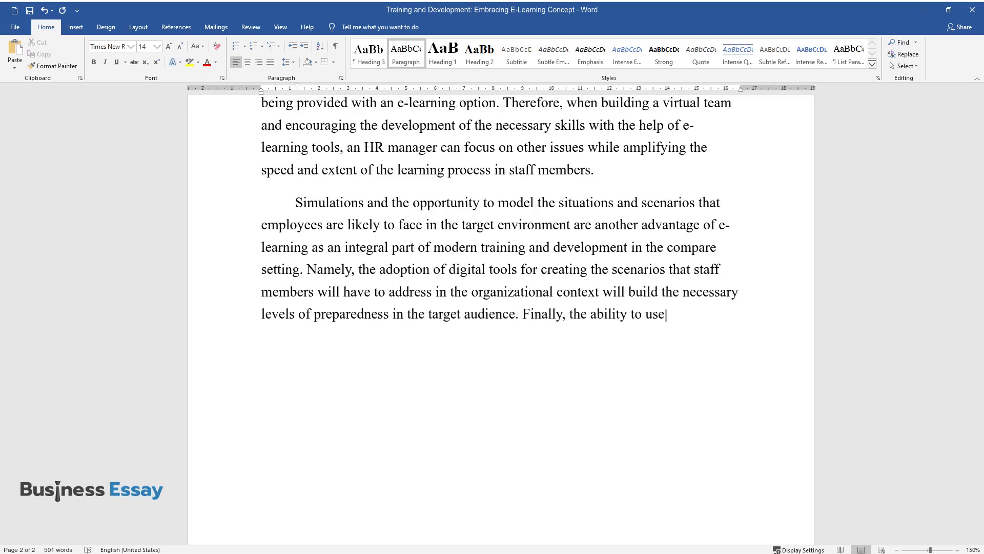
text( the newly developed skills immediately makes )
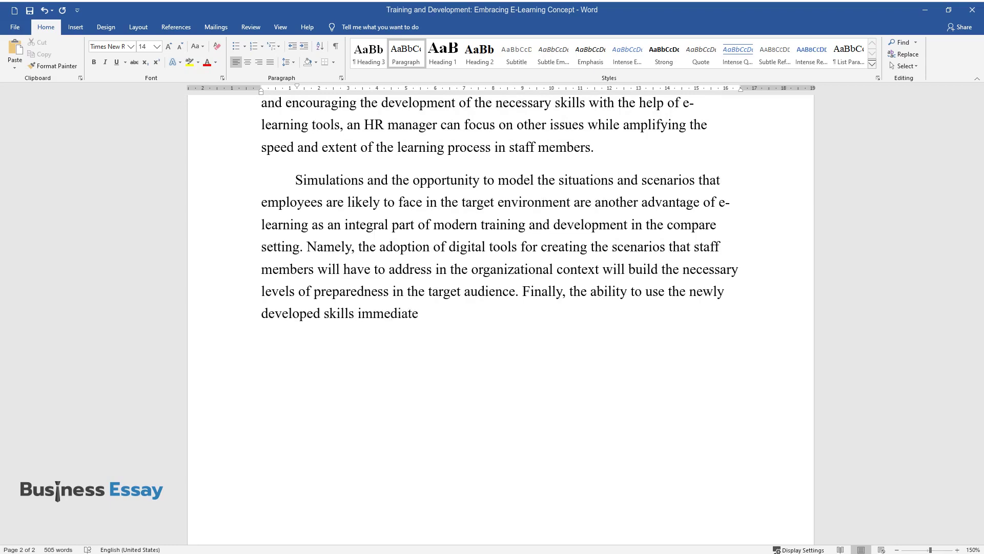
text(the notion of e-learning one)
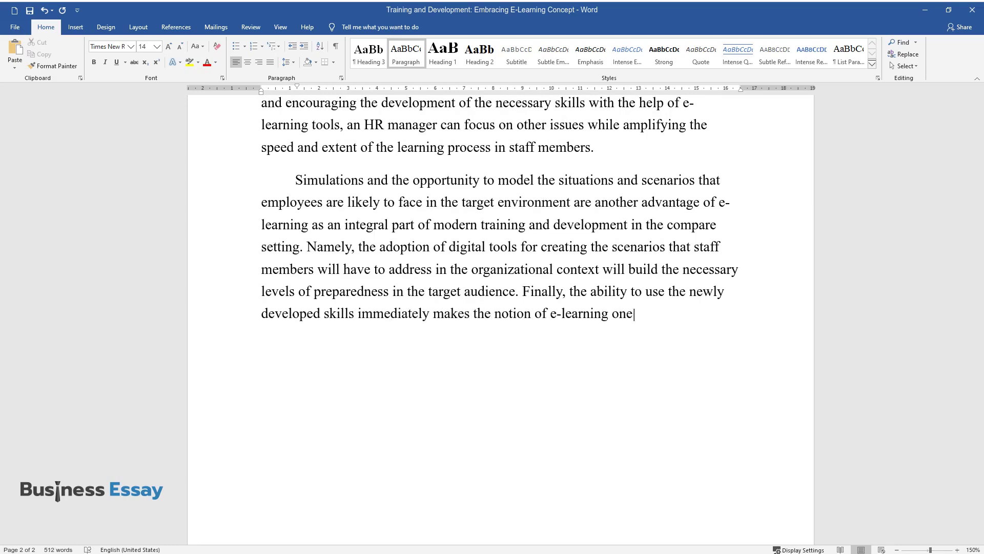
text( of the most useful concept)
text(s in the c)
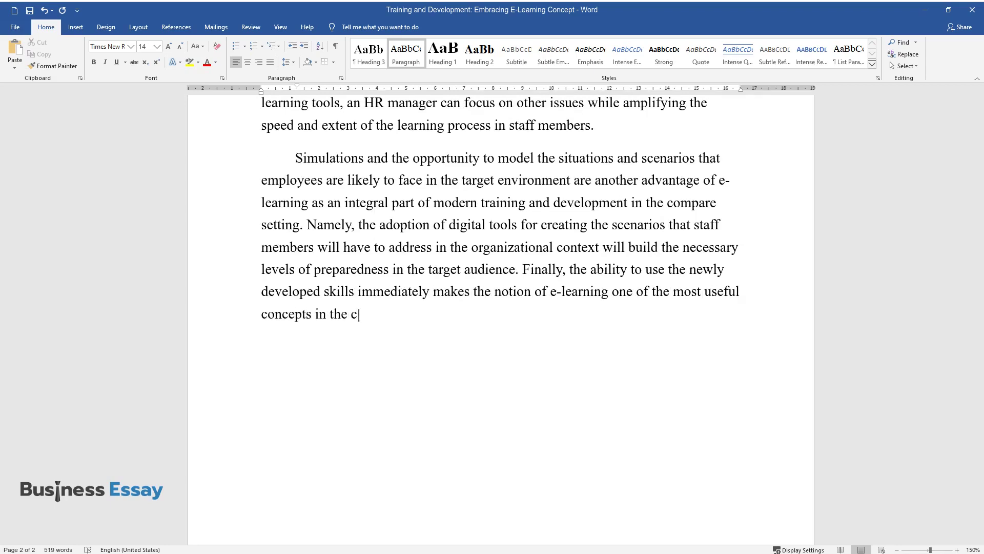
text(ontemporary training and development framework for employees.)
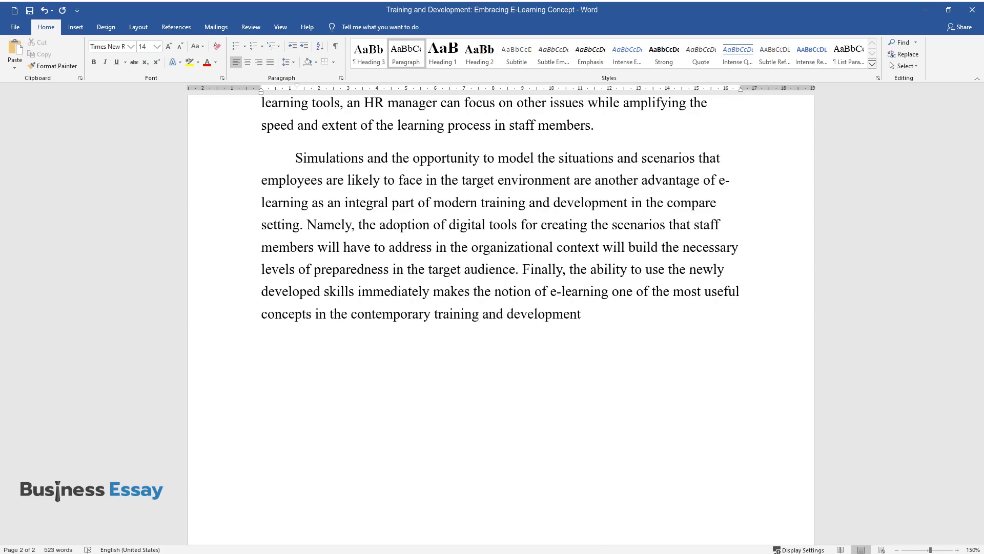
key(Return)
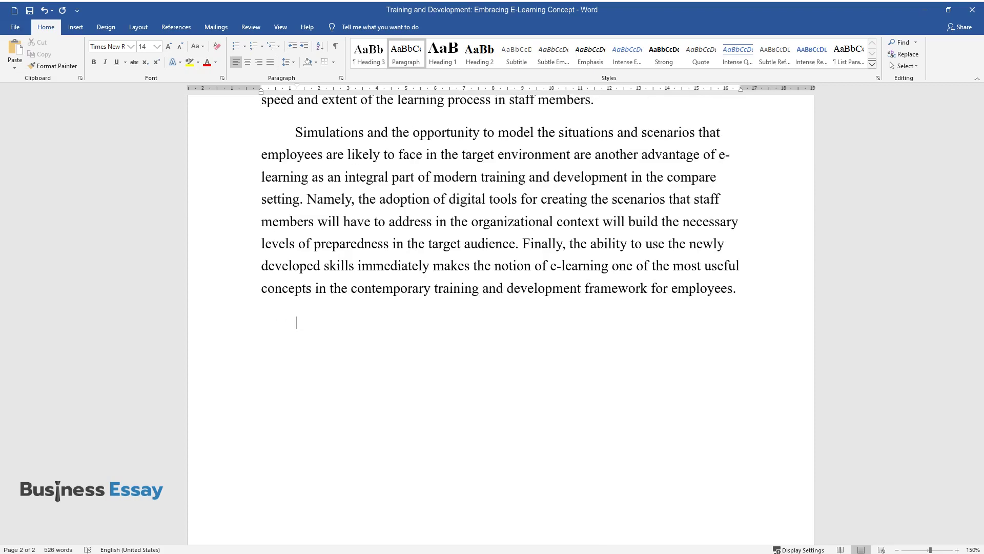
Step: Write the paragraph 'However, the use of e-learning…' on staff resistance, ending 'skill building.'
text(However, the use of e-le)
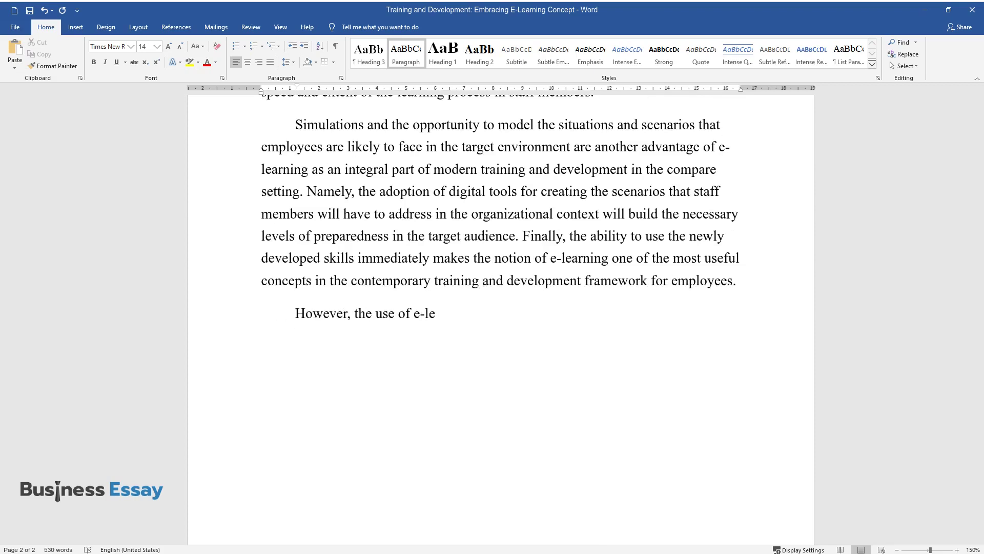
text(arning in an attempt to direct the)
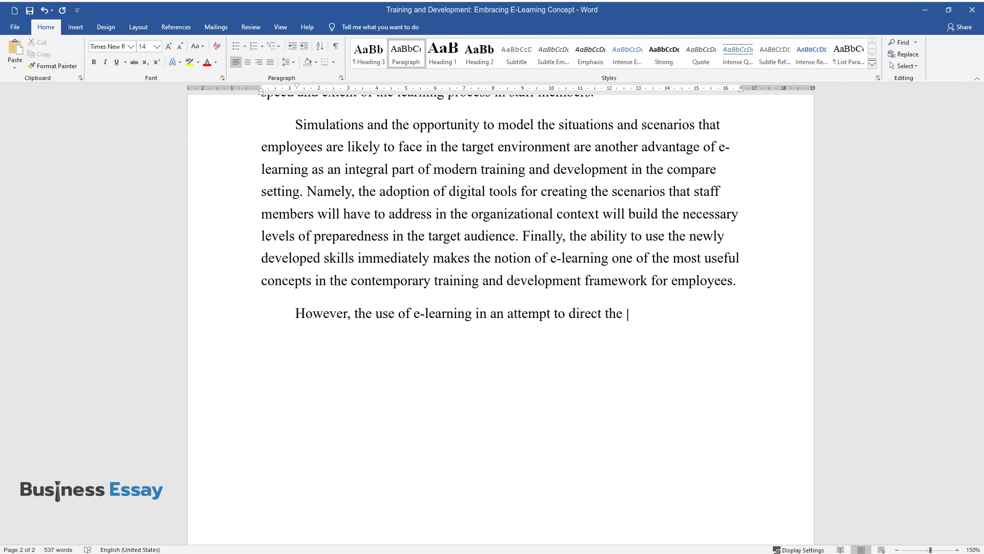
text( training and development process to )
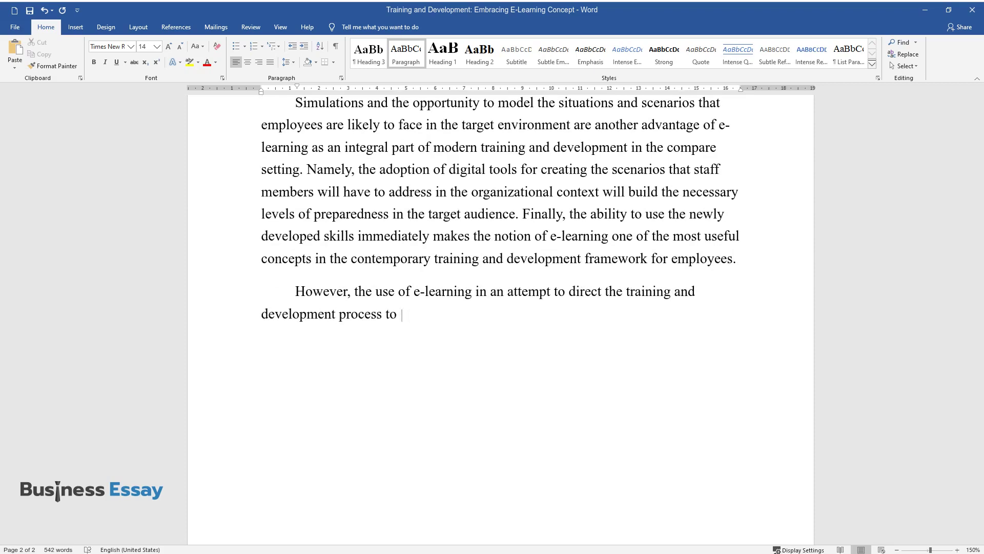
text(a new and fascinating path may be f)
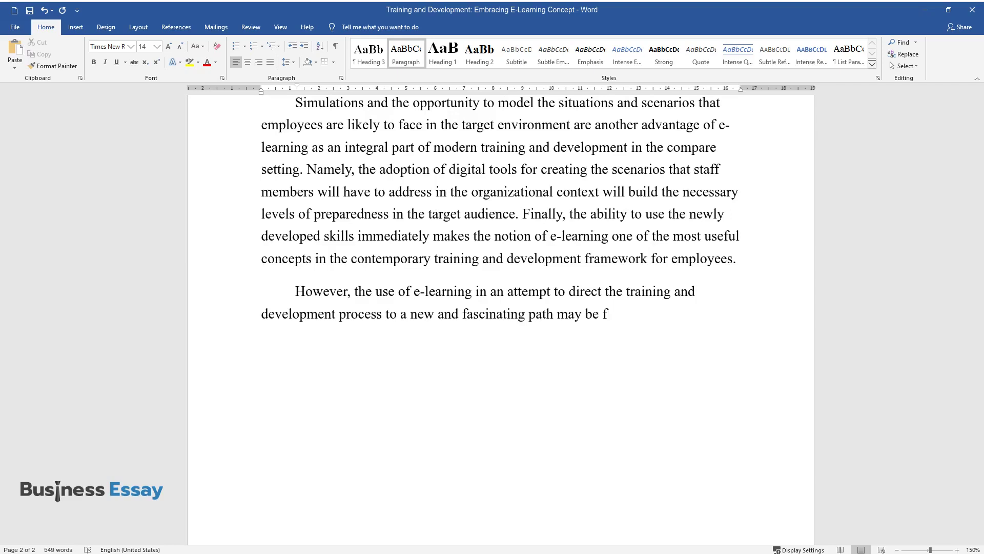
text(raught with several major obstacles. Namely,)
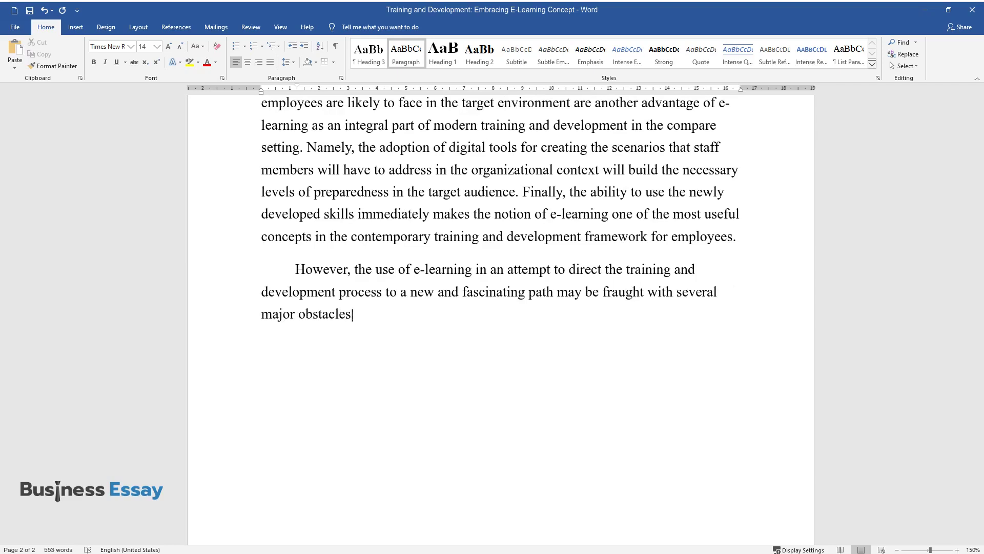
text( staff members are likely)
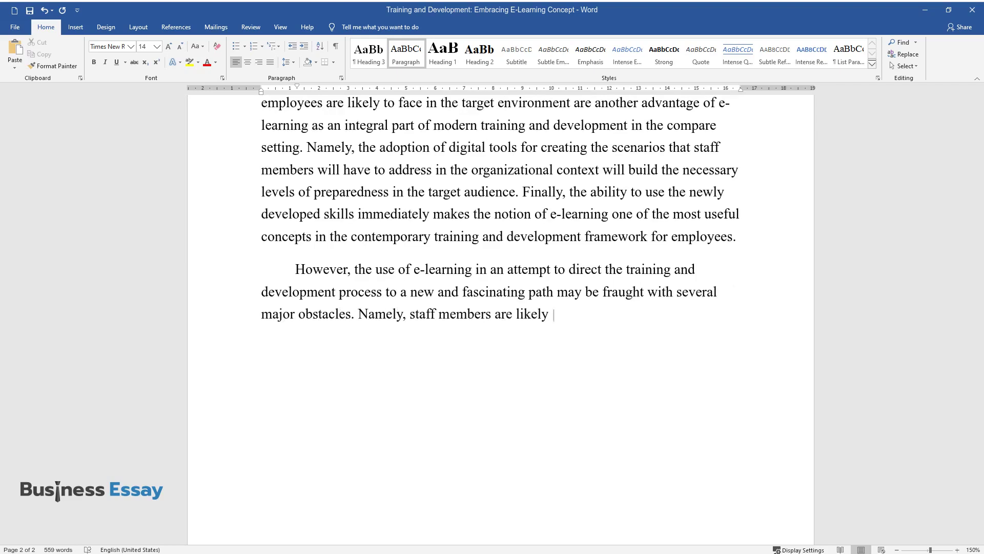
text( to show noticeable resistance to change that an HR manager ma)
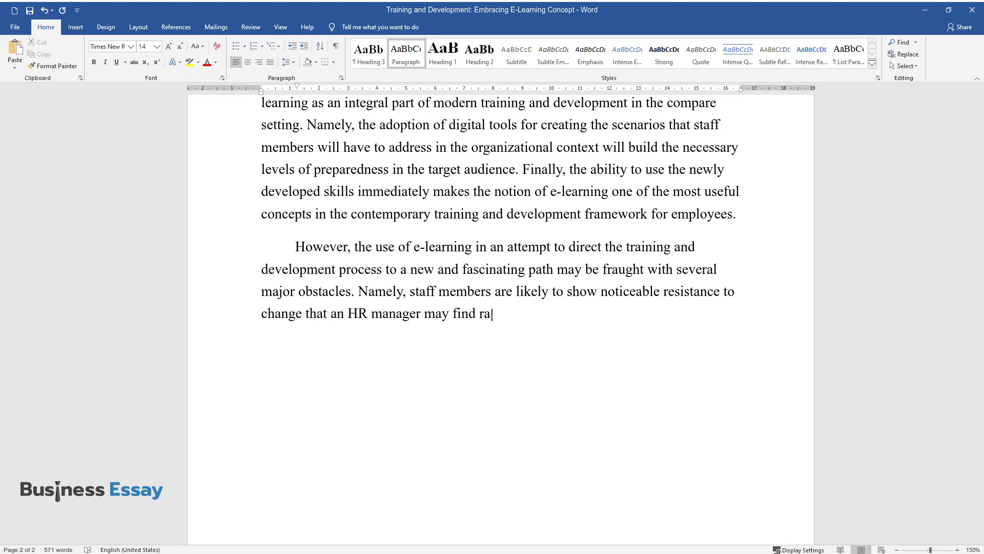
text(y find rather difficult to overcome. Indeed,)
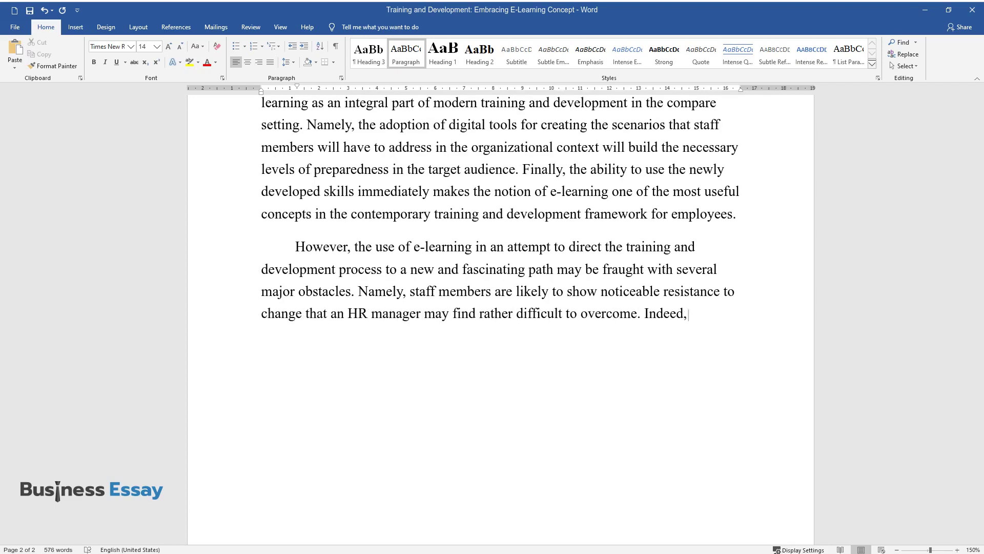
text( resistance to change is a rather c)
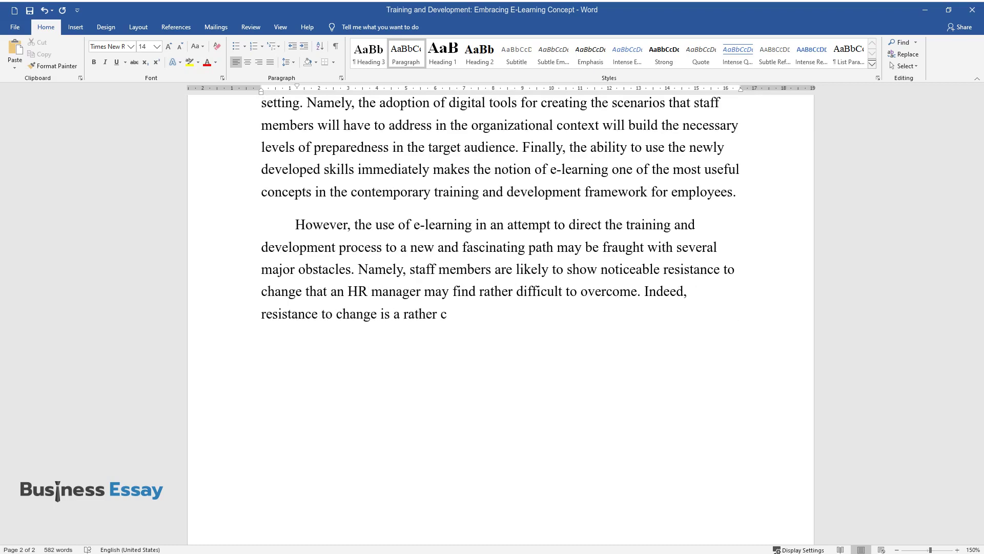
text(ommon phenomenon observed in the wo)
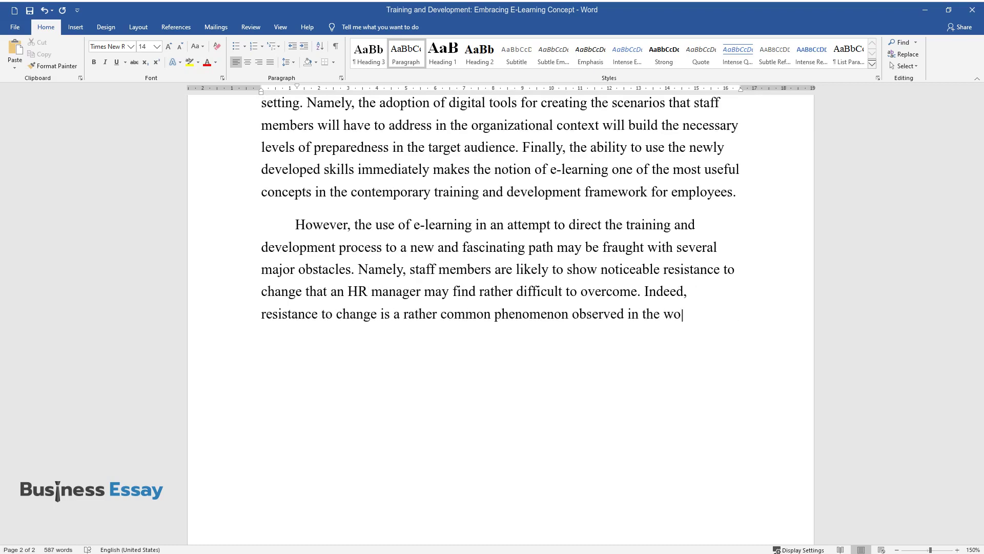
text(rkplace where the focus on innovati)
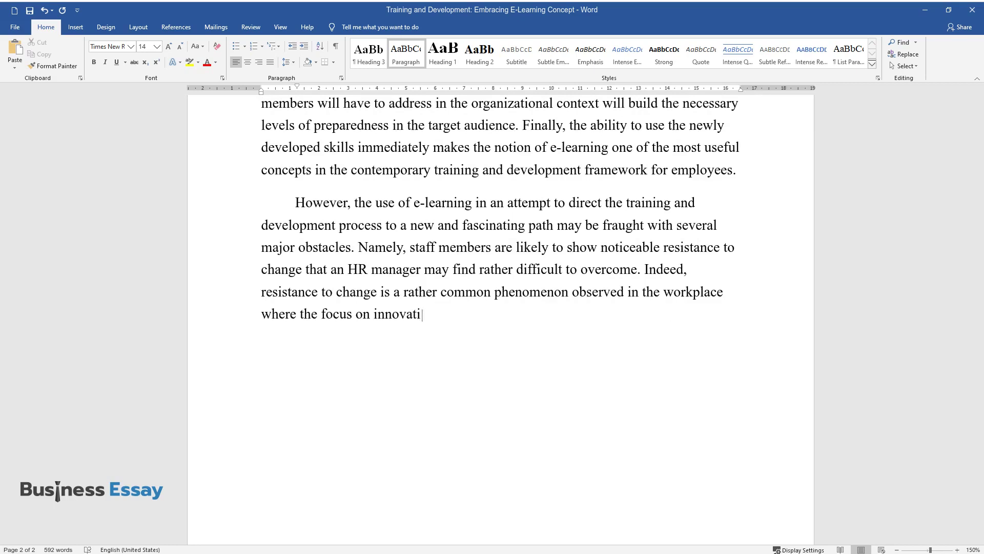
text(on is established yet poorly communicated. In the e-l)
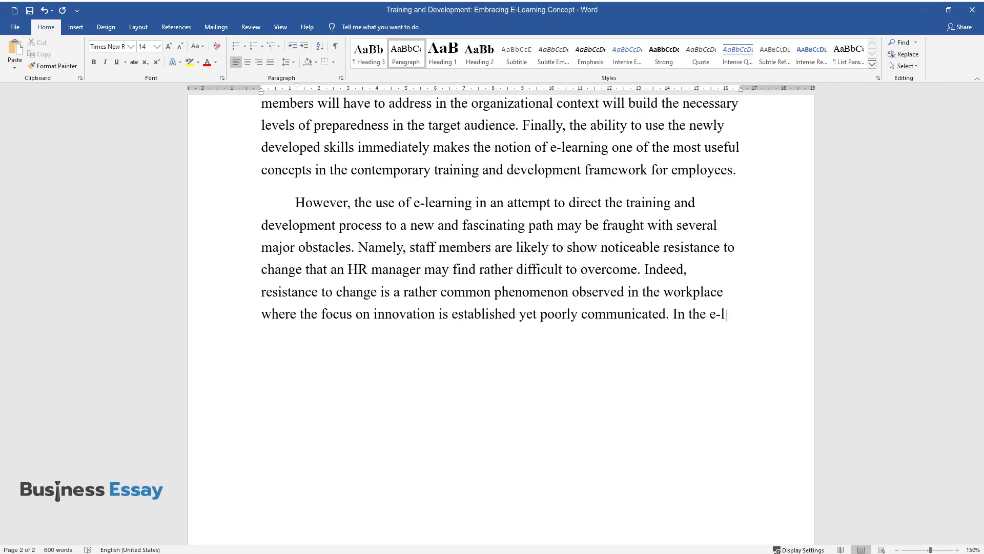
text(earning setting, the specified obst)
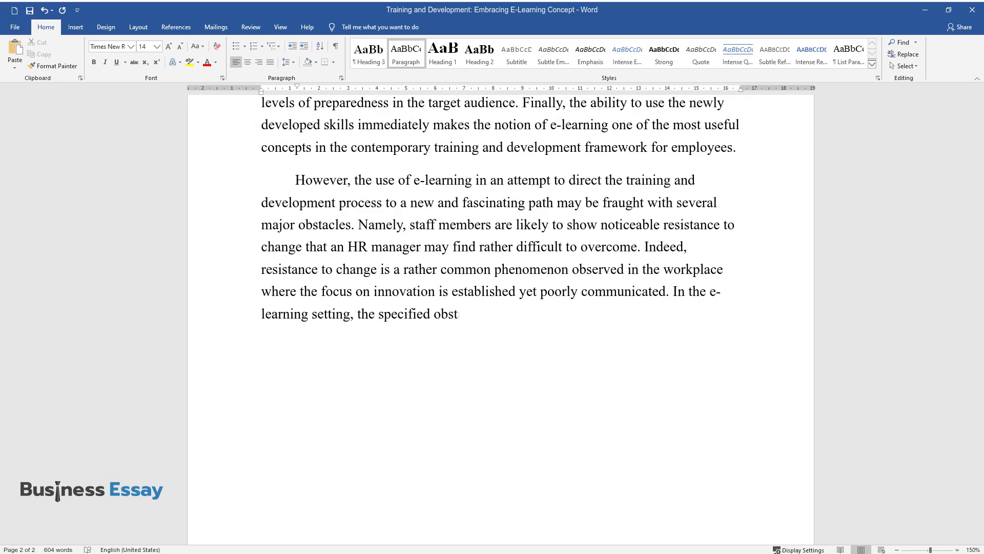
text(acle is even more difficult to remo)
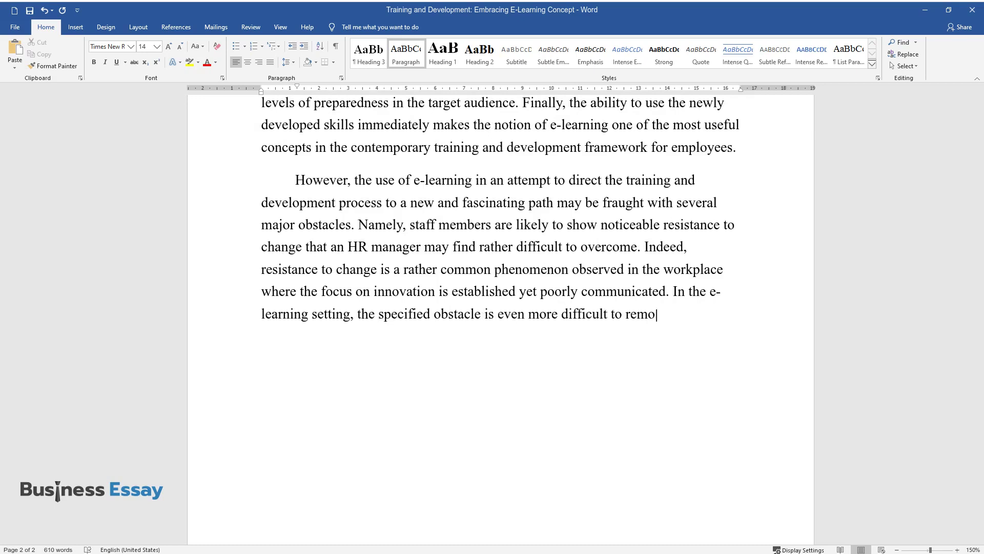
text(ve due to the absence of rigid cont)
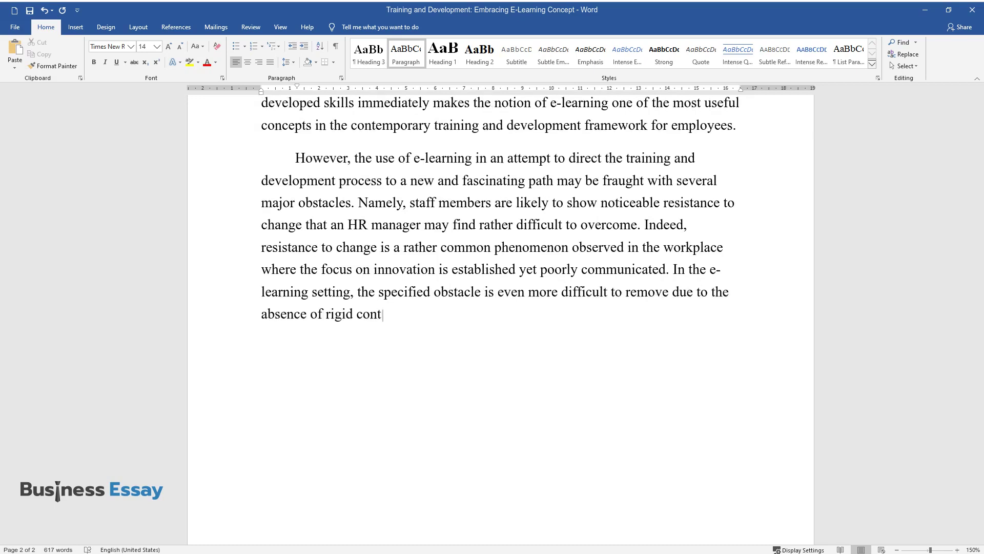
text(rol over the attitudes of staff mem)
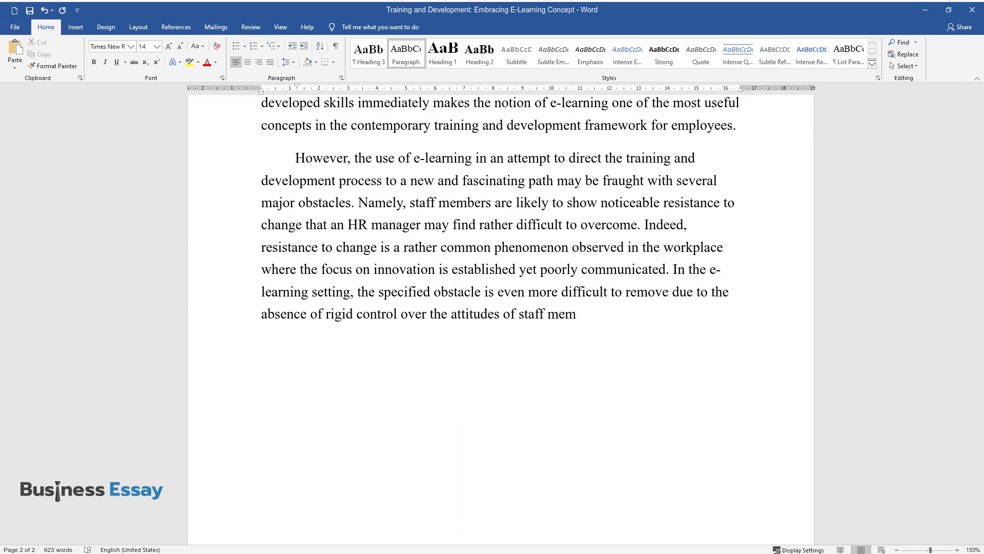
text(bers to the idea of training g and )
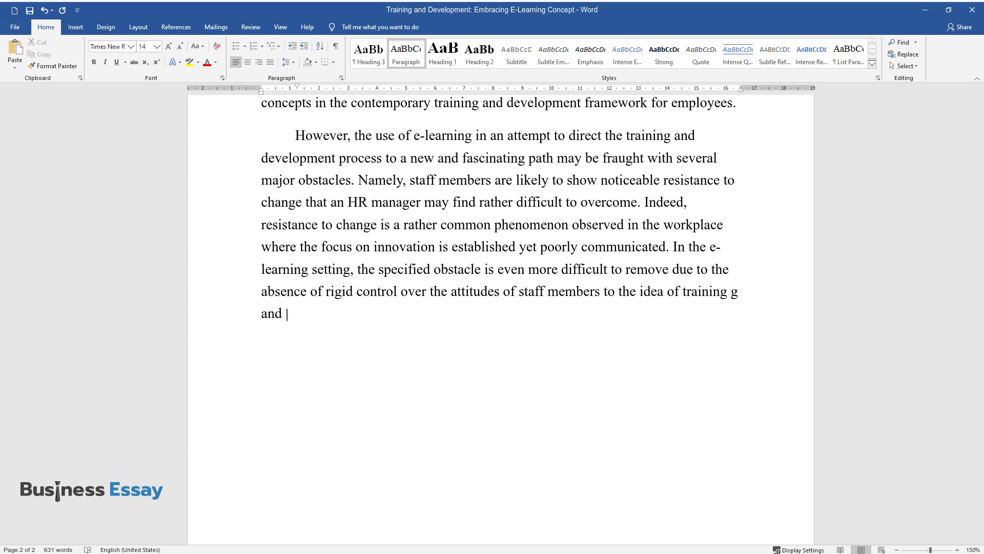
text(skill building.)
key(Return)
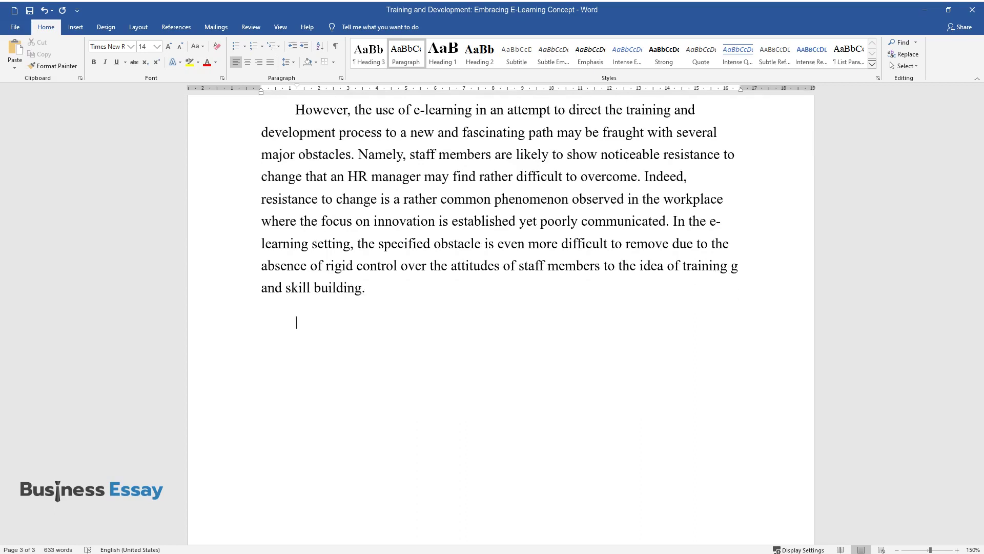
Step: Type the 'Once the atmosphere…' paragraph on self-managed progress, ending 'on their own.'
text(Once the atmosphere for workplace tr)
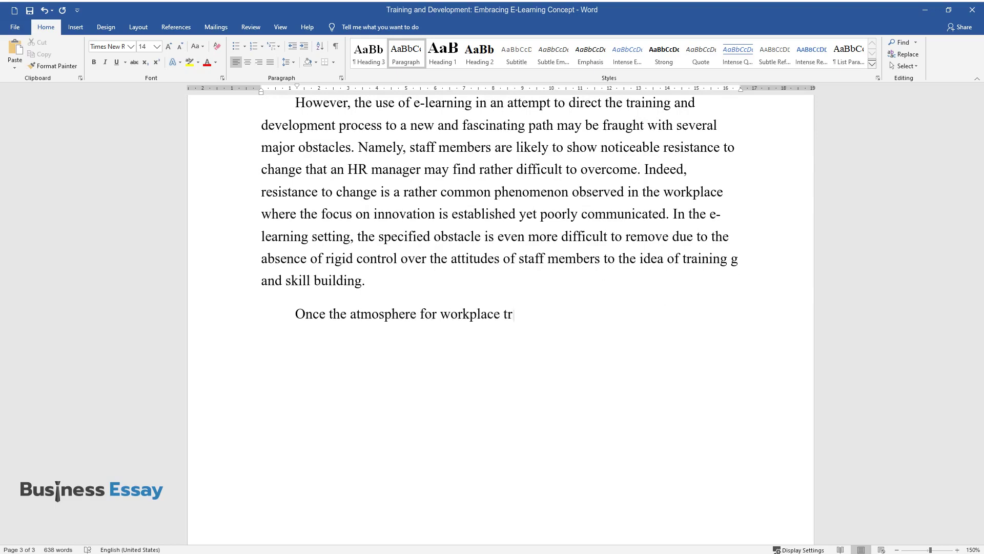
text(aining and development is set, and st)
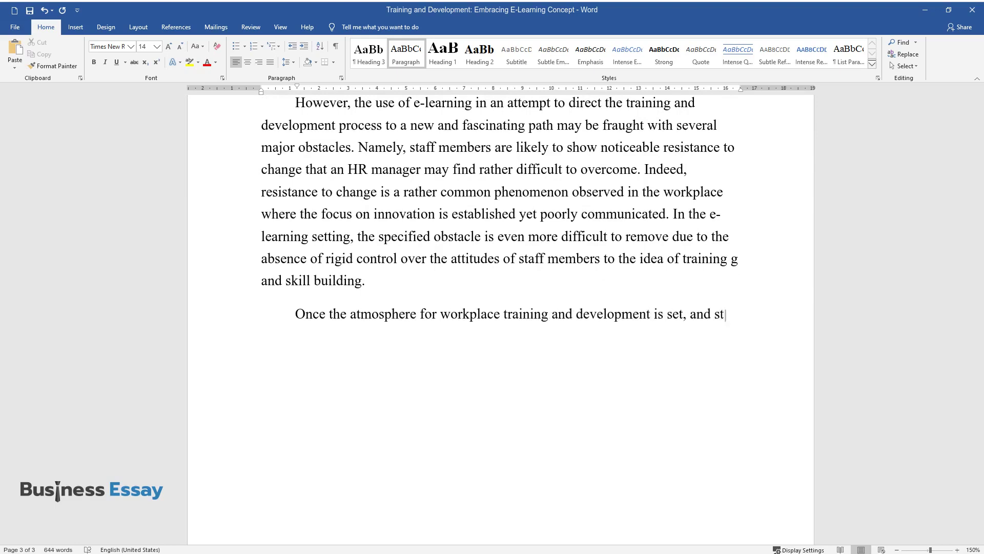
text(aff members are engaged and motivated)
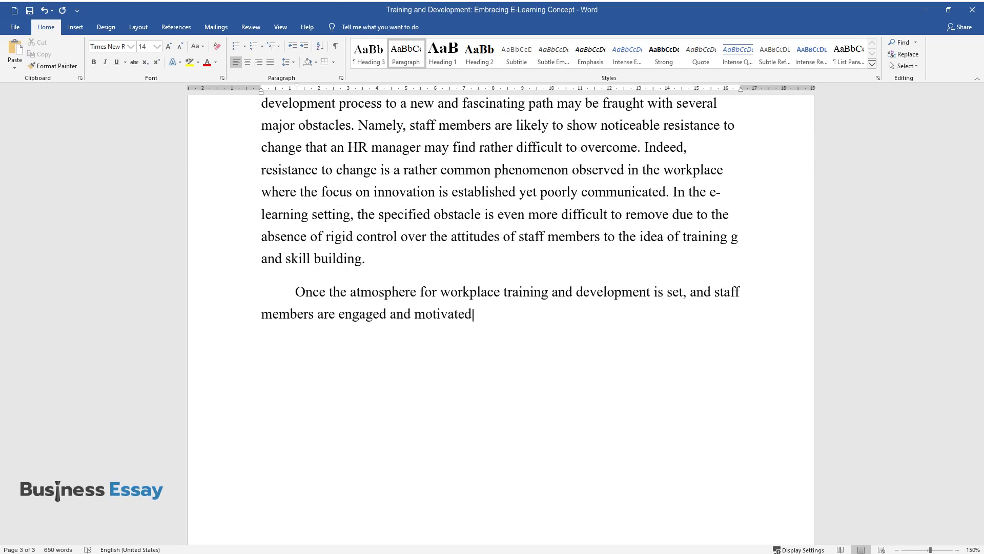
text( enough to participate in the trainin)
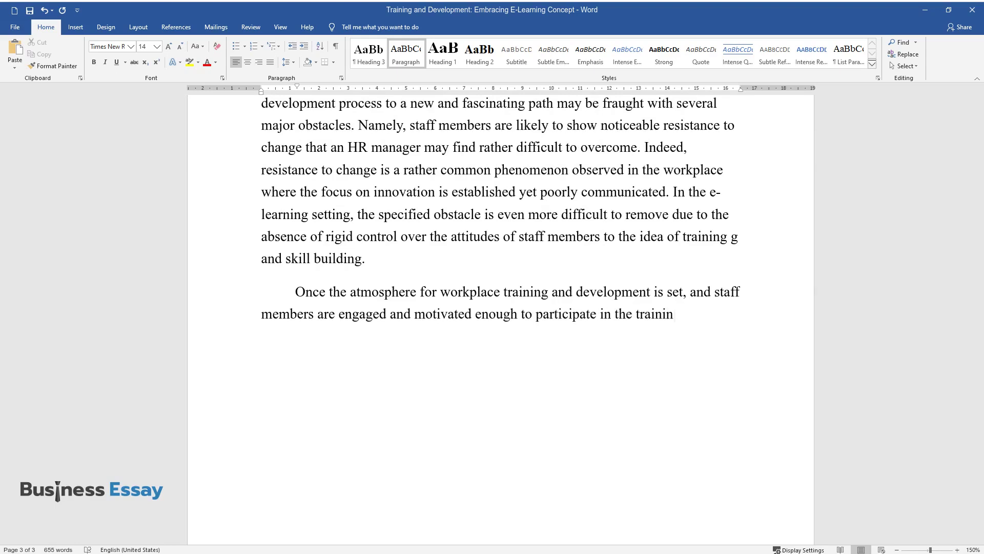
text(g process, e-learning as the tool for)
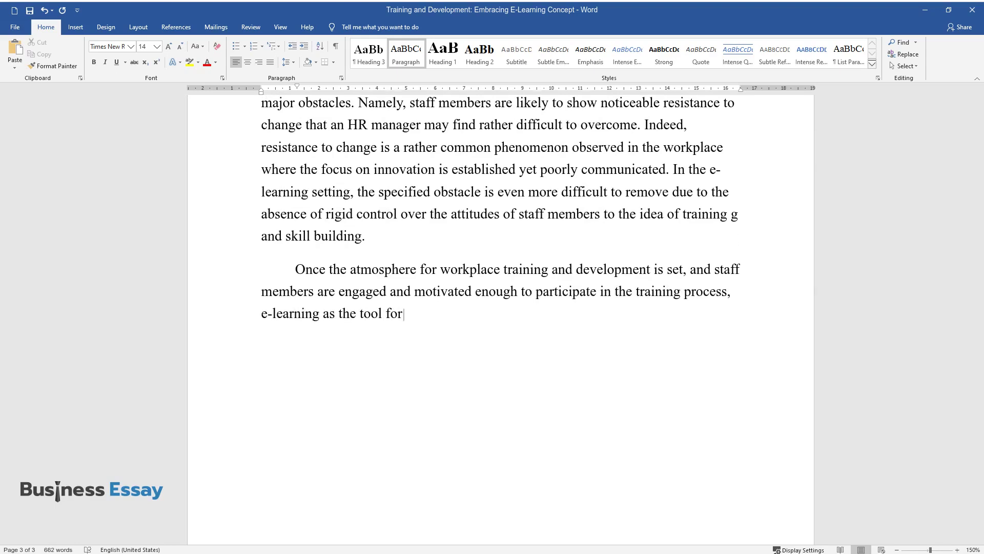
text( quick and effective development of t)
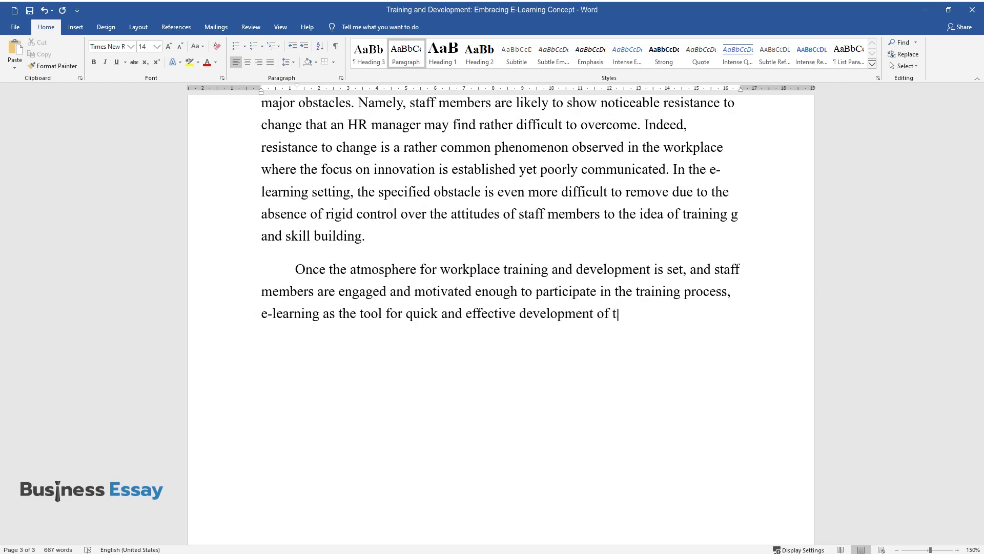
text(he necessary skills can be set into m)
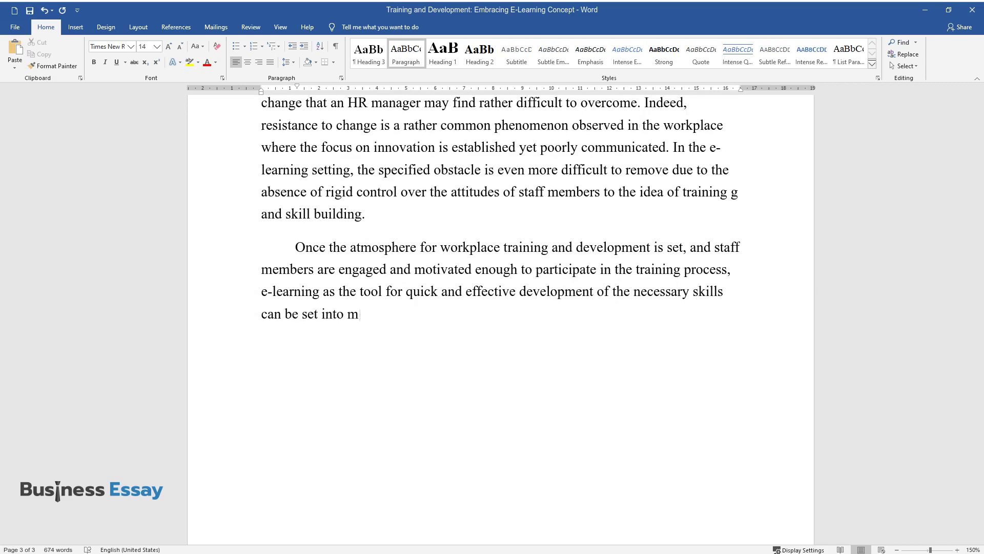
text(otion. Due to the specifics of the on)
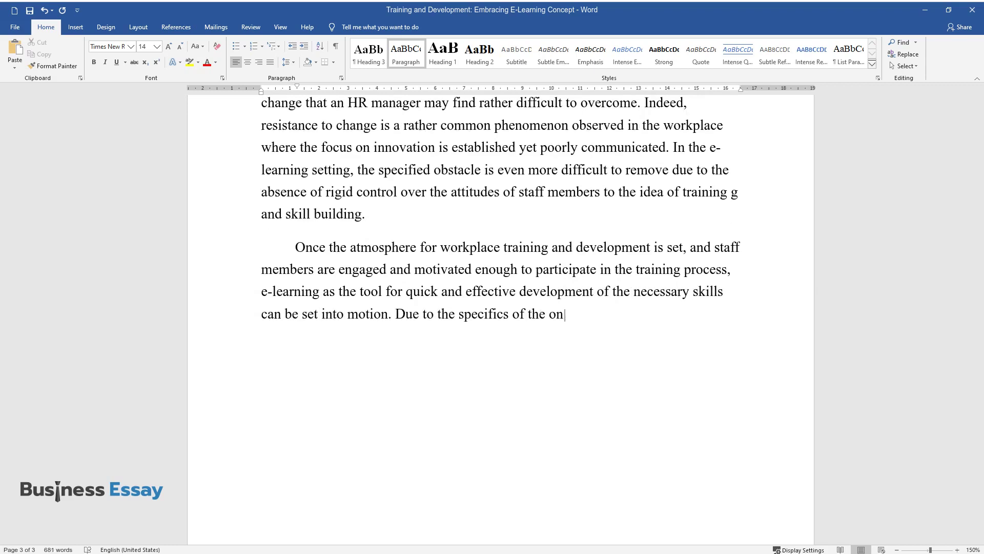
text(line learning environment, exerting control ov)
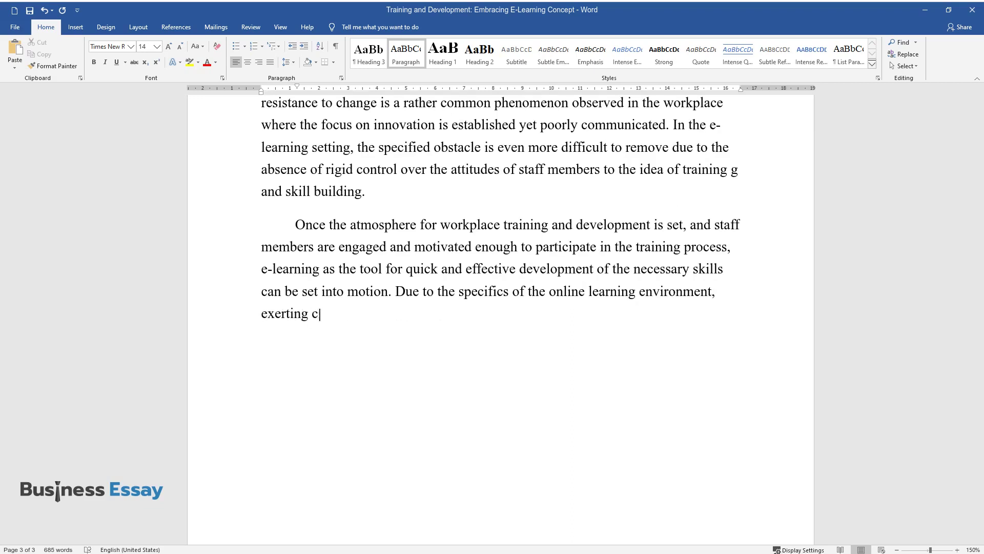
text(er the training process and )
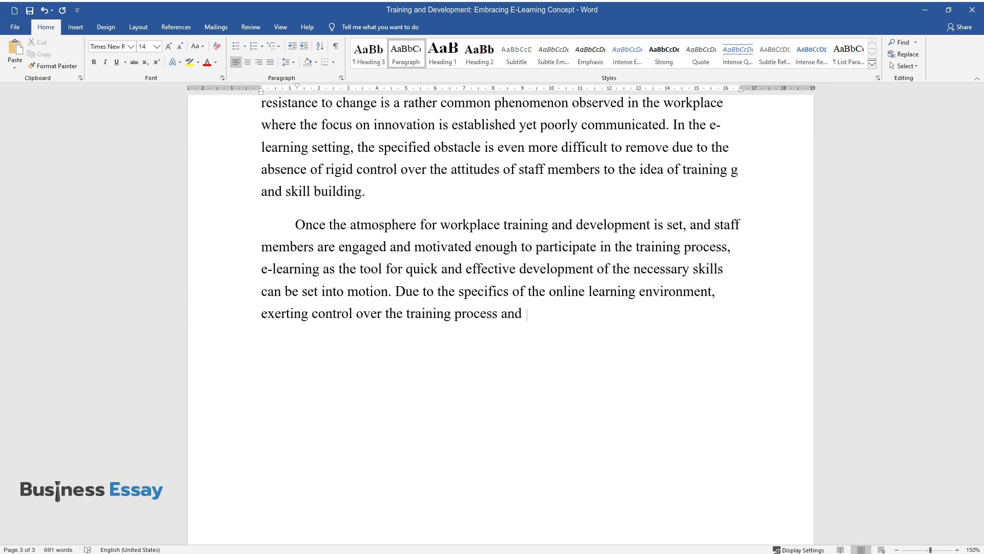
text(the development of new skills will need to be loosened, which is )
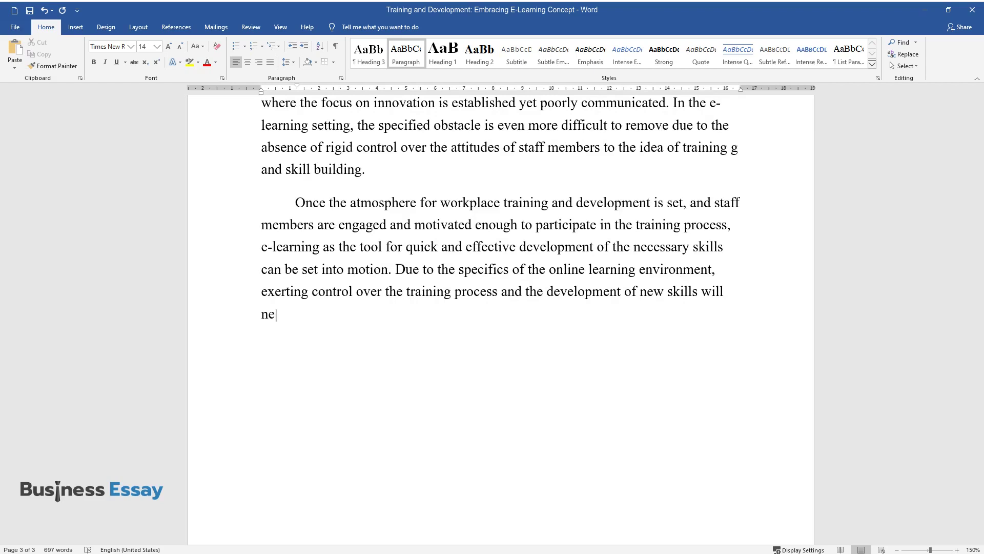
text(why staff)
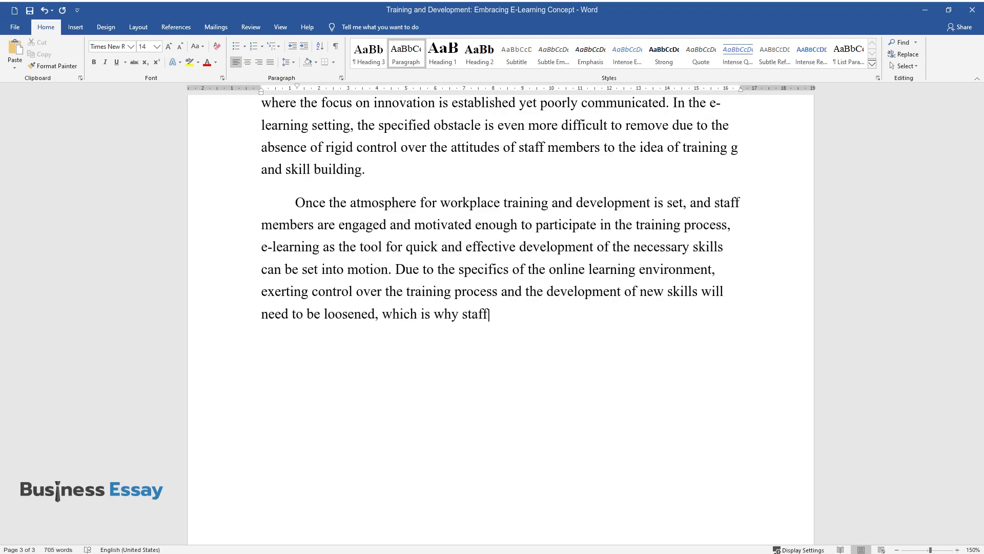
text( members must develop the responsibil)
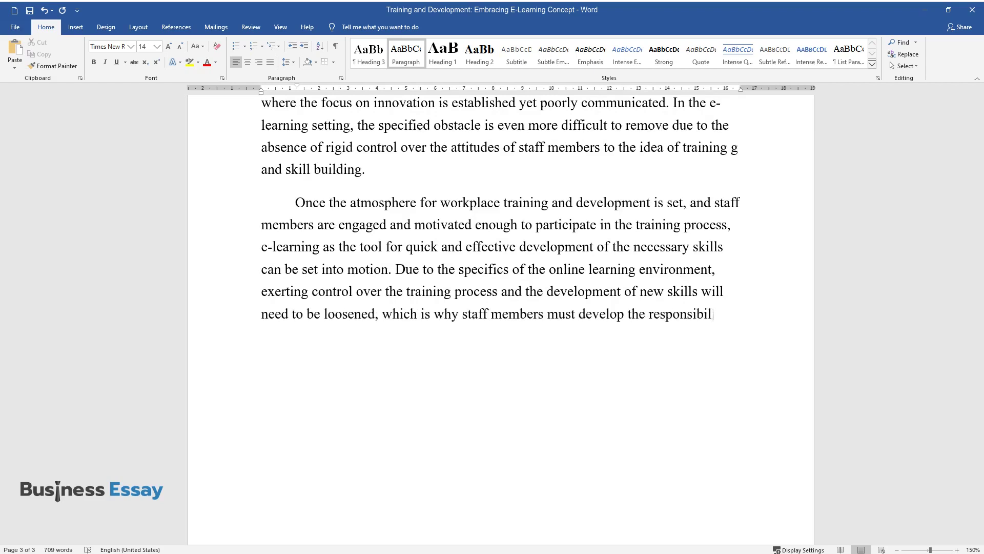
text(ity to control their progress on their own.)
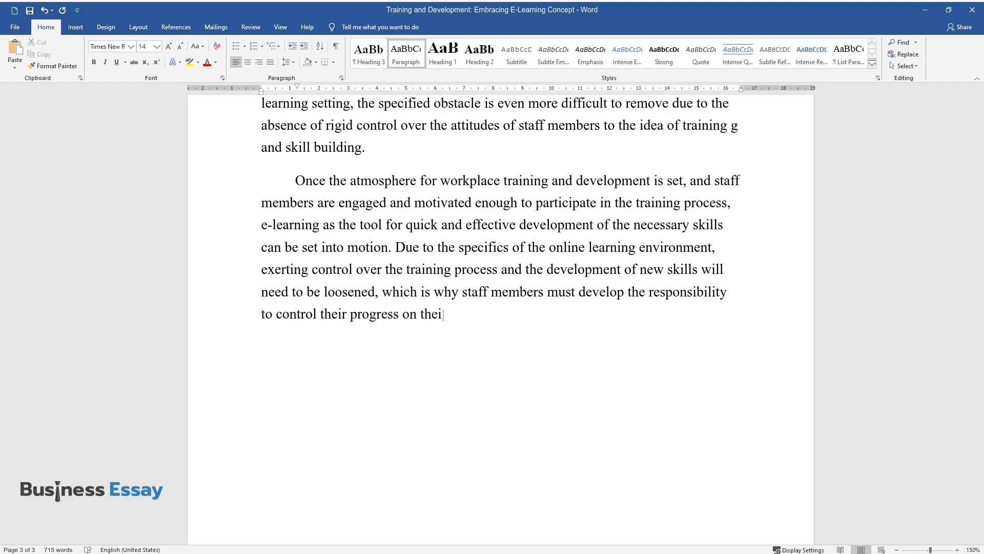
key(Return)
Step: Begin the paragraph 'Therefore, an HR manager needs to build the setting of mutual trust…'
text(Theref)
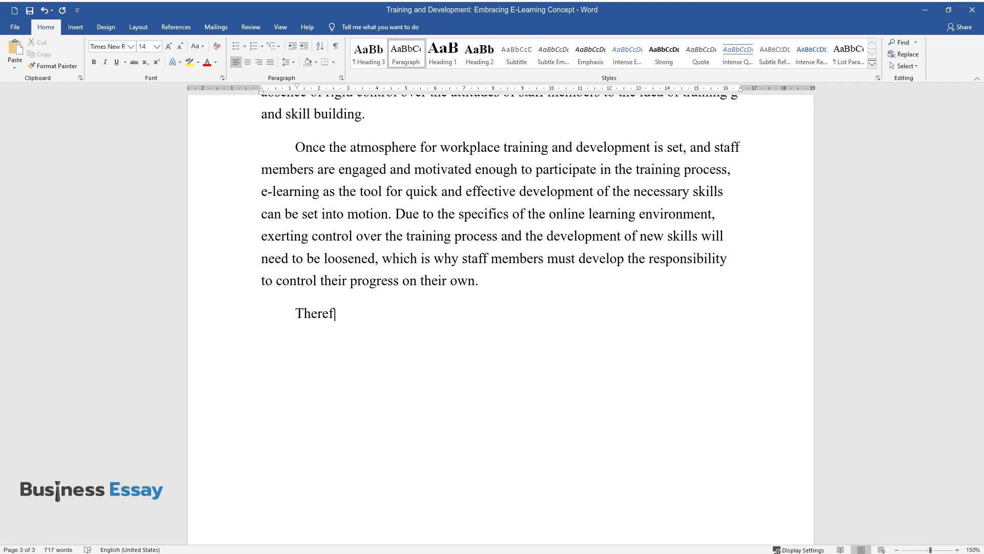
text(ore, an HR manager needs to build )
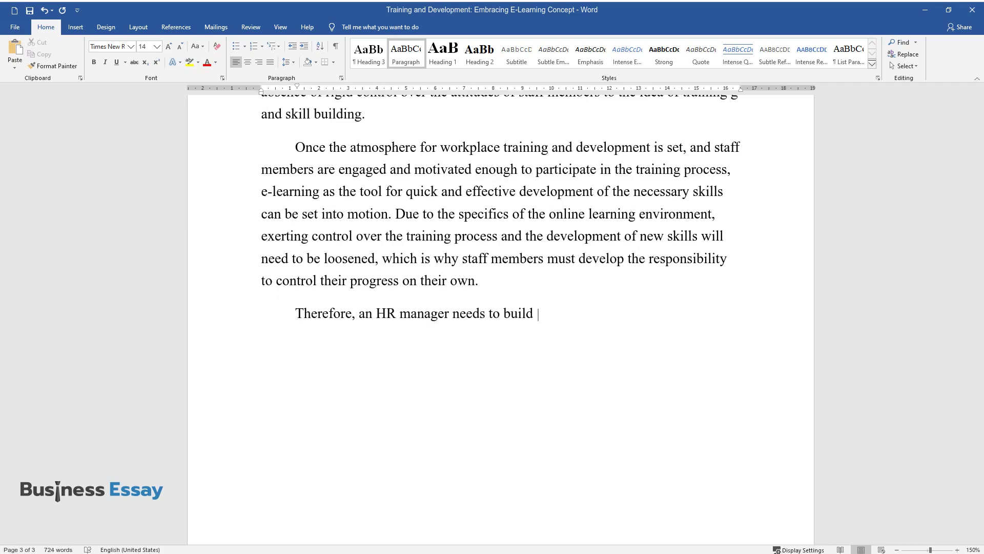
text(the setting of mutual trust, coopera)
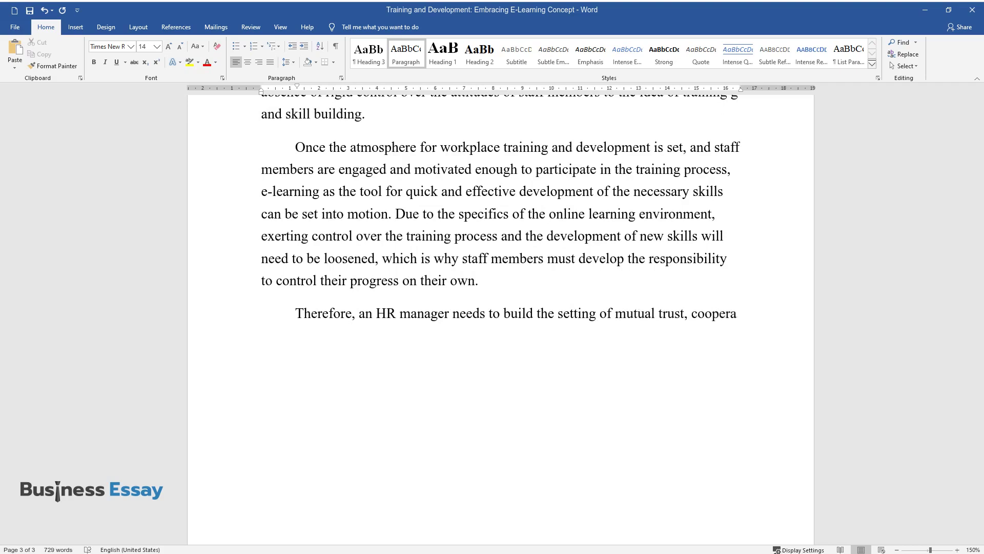
text(tion, and corporate social responsi)
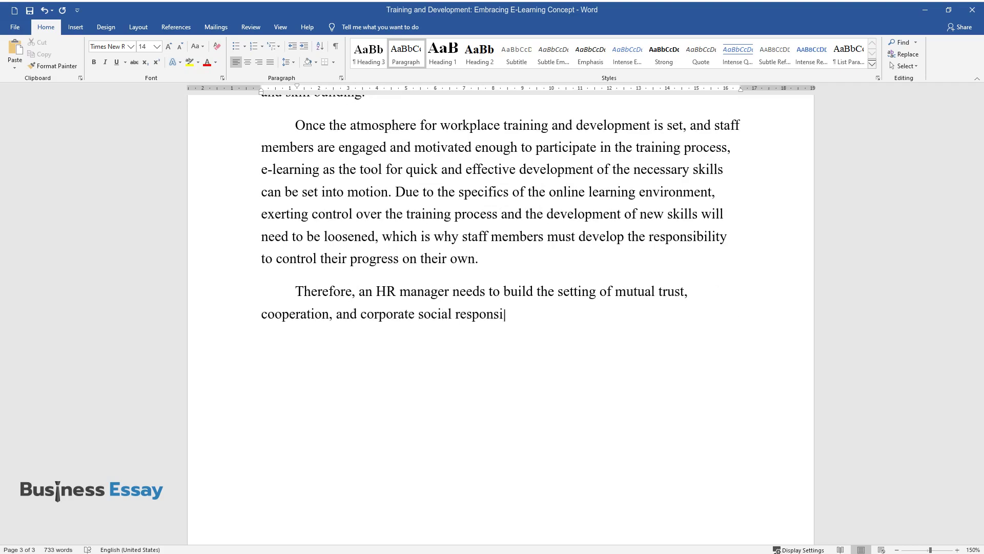
text(bility as the basic principles and )
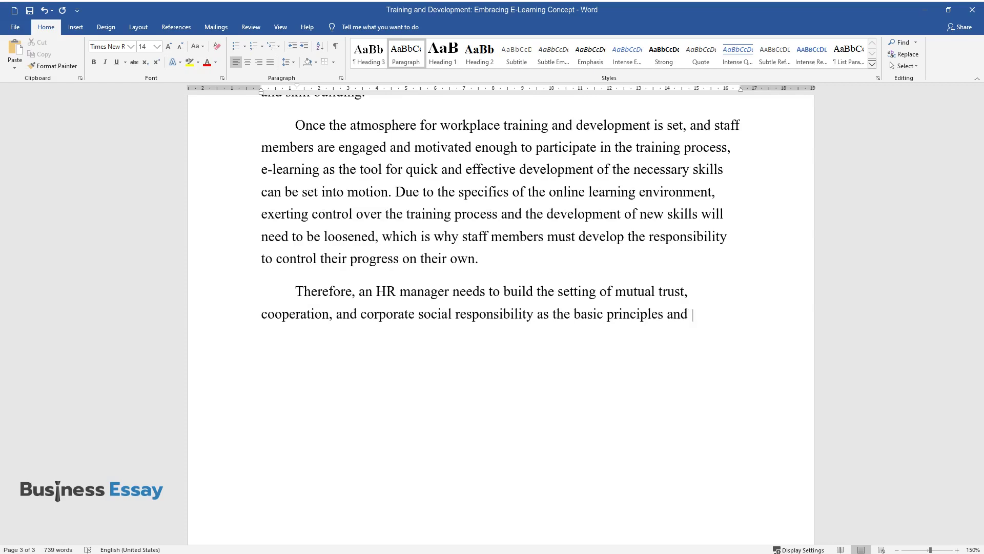
text(values that will allow employees t)
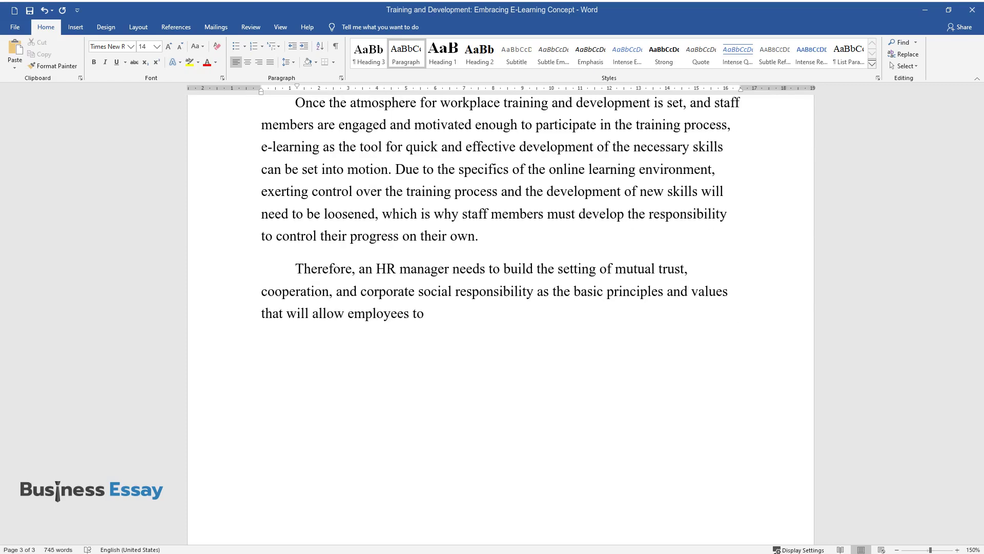
text(o continue learning. Furthermore, by)
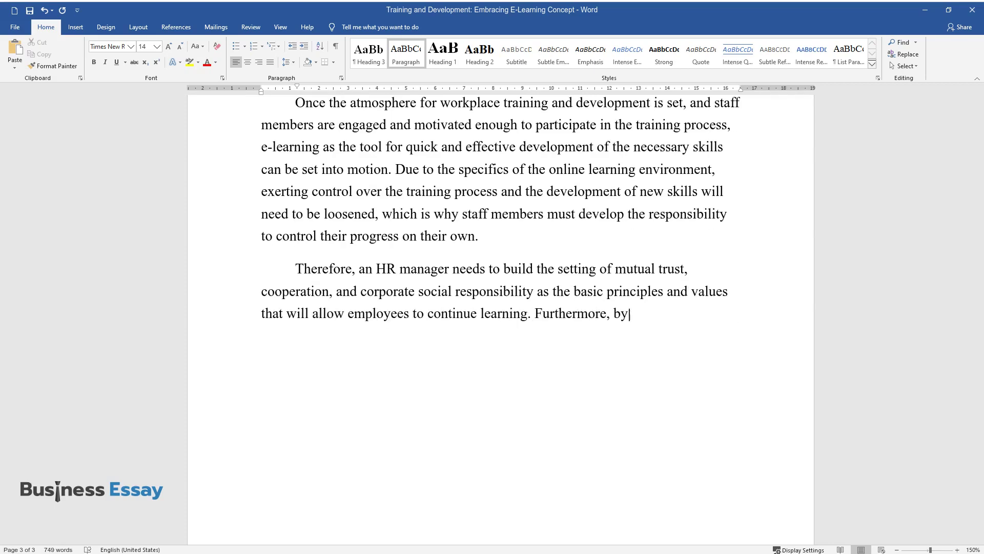
text( bolstering the extent of motivatio)
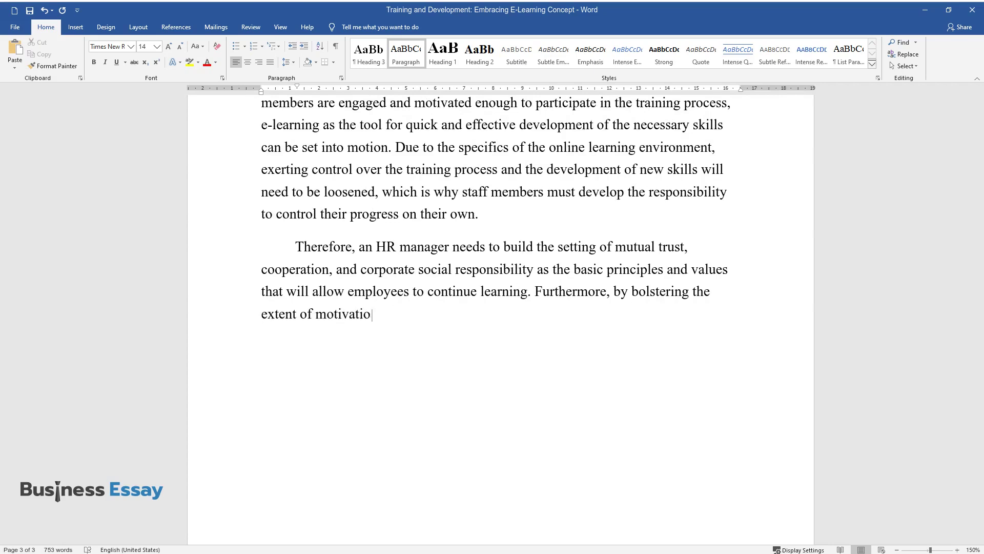
text(n and engagement in the staff membe)
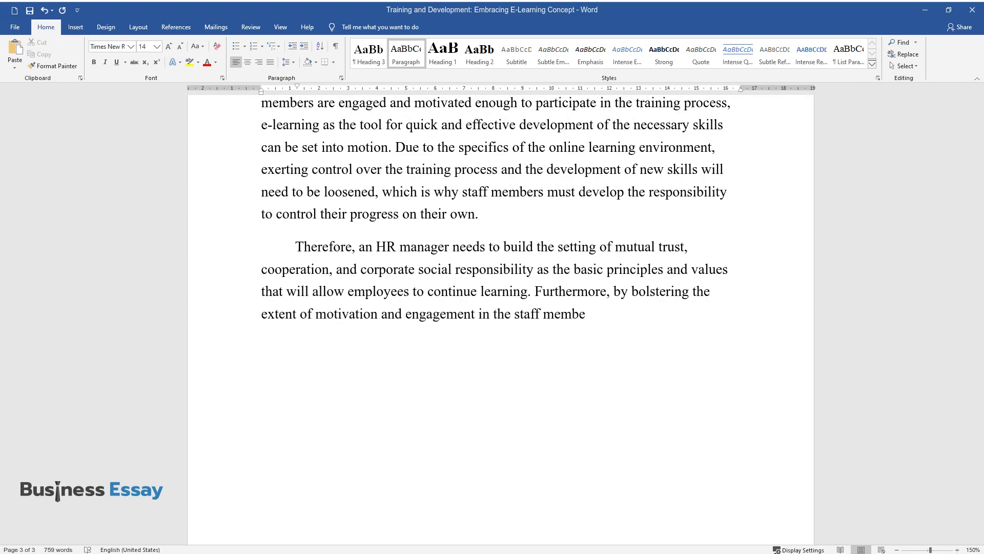
text(rs through a combination of incenti)
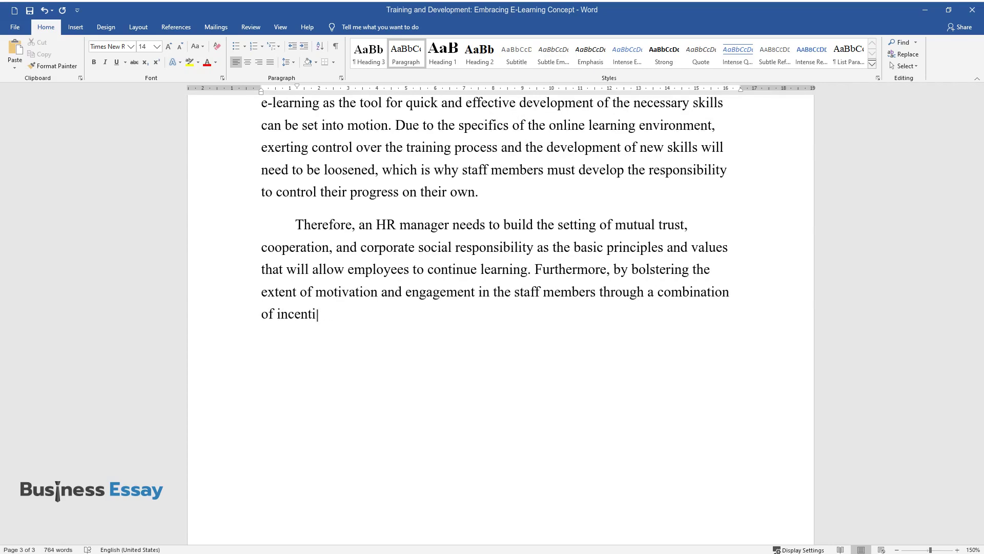
text(ves and consistent support, the HR m)
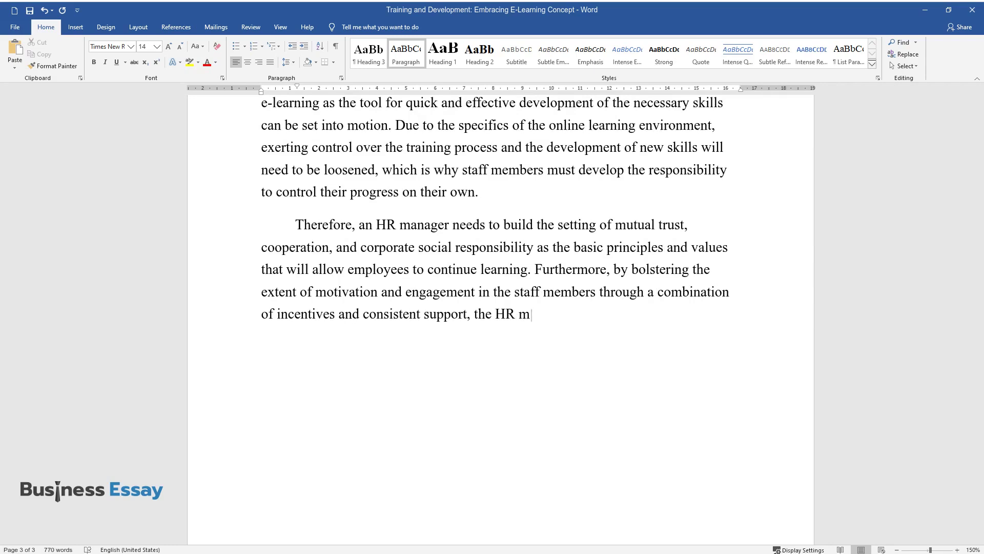
text(anager will create an environment for the staff members to build the)
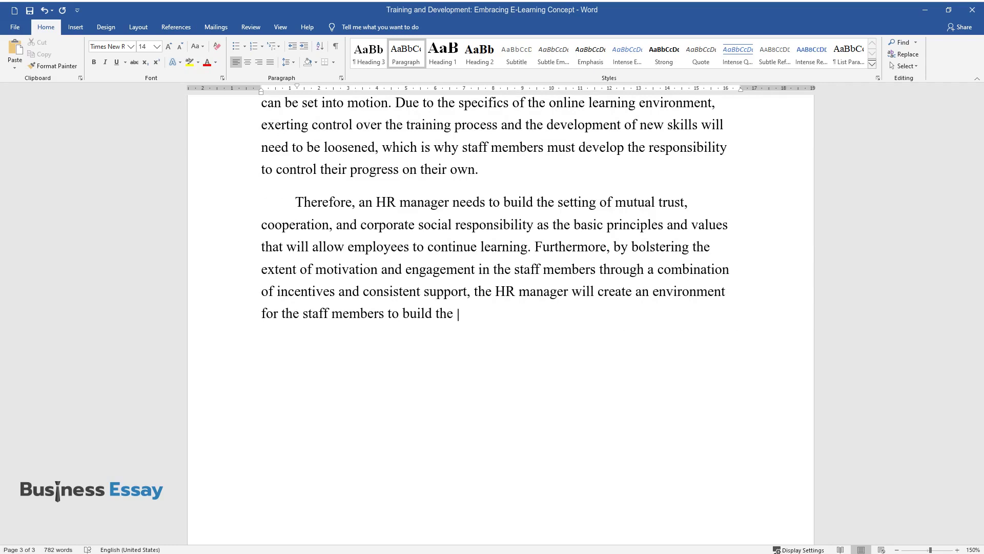
text(skill of self-directed learning. Thu)
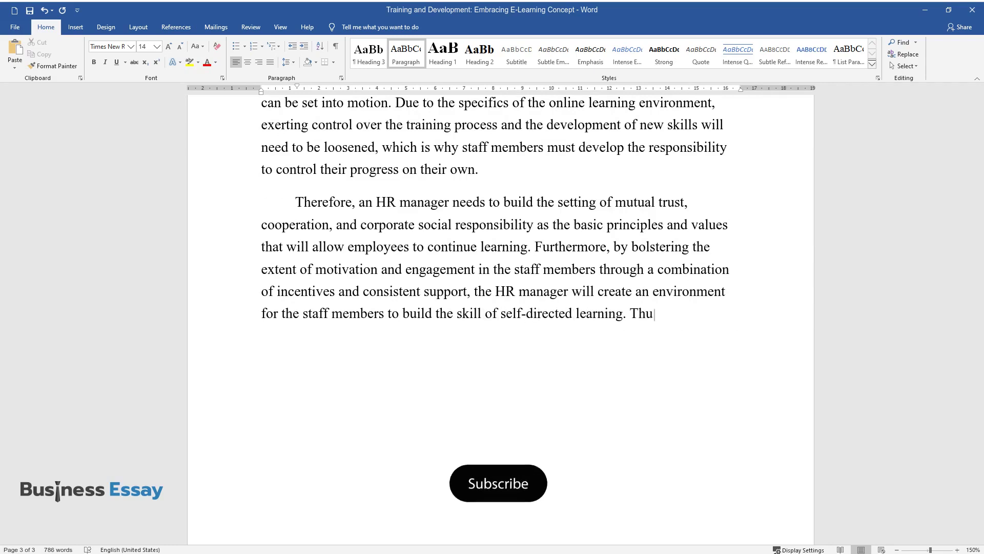
text(s, opportunities for incremental de)
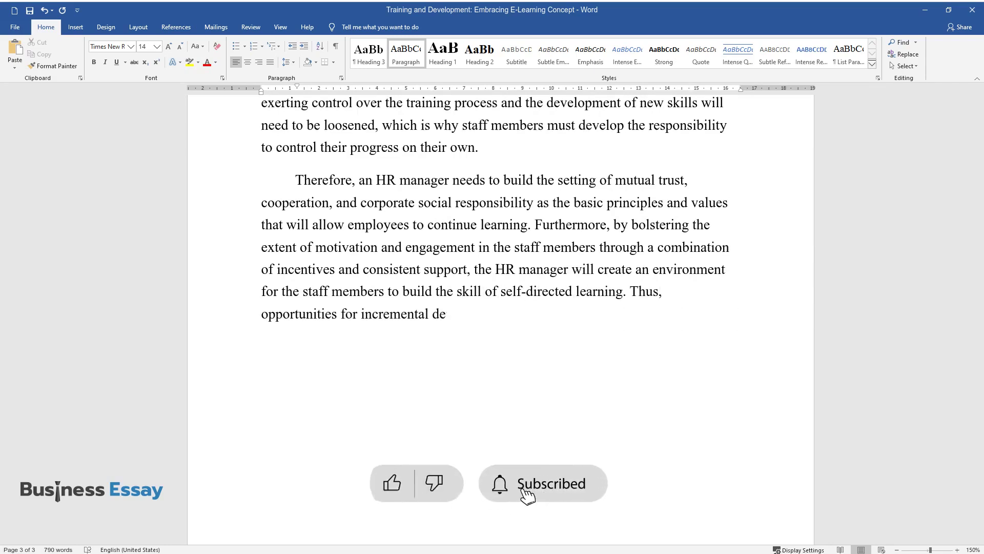
text(velopment will be built, allowing t)
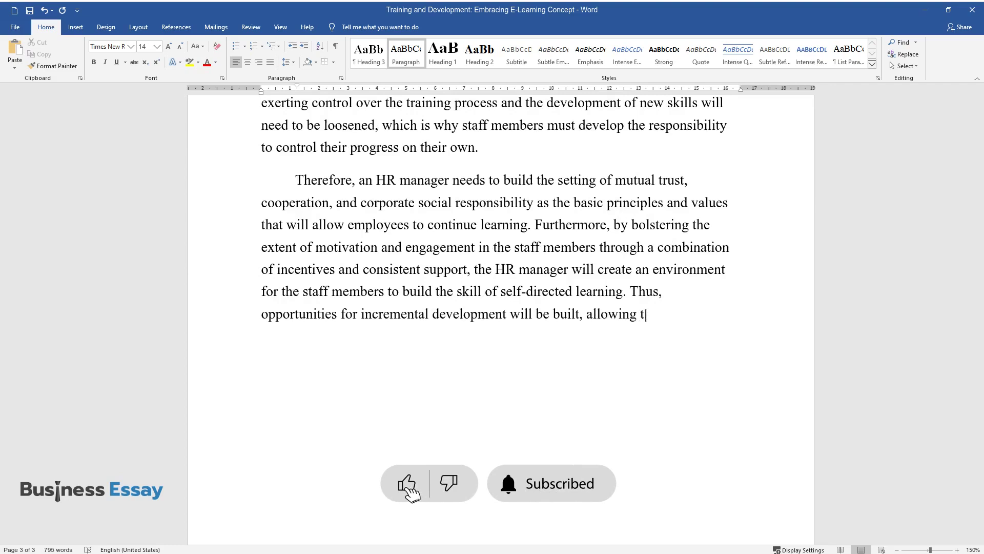
text(he organization to increase the val)
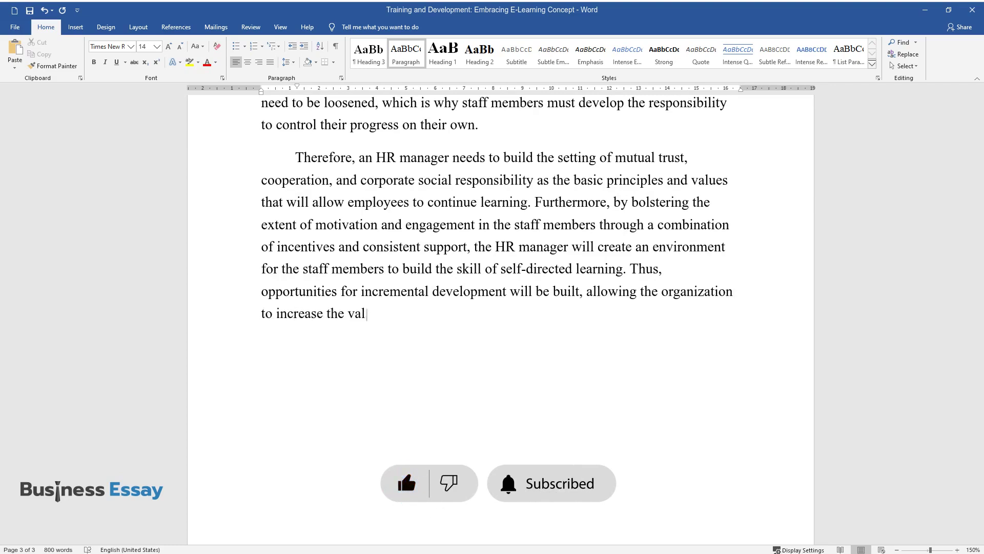
text(ue of its human capital substantial)
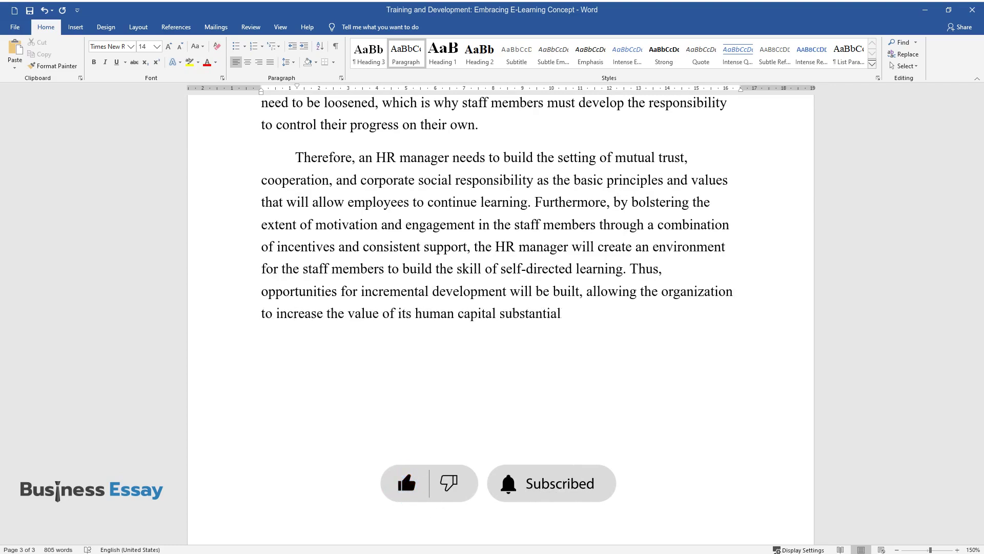